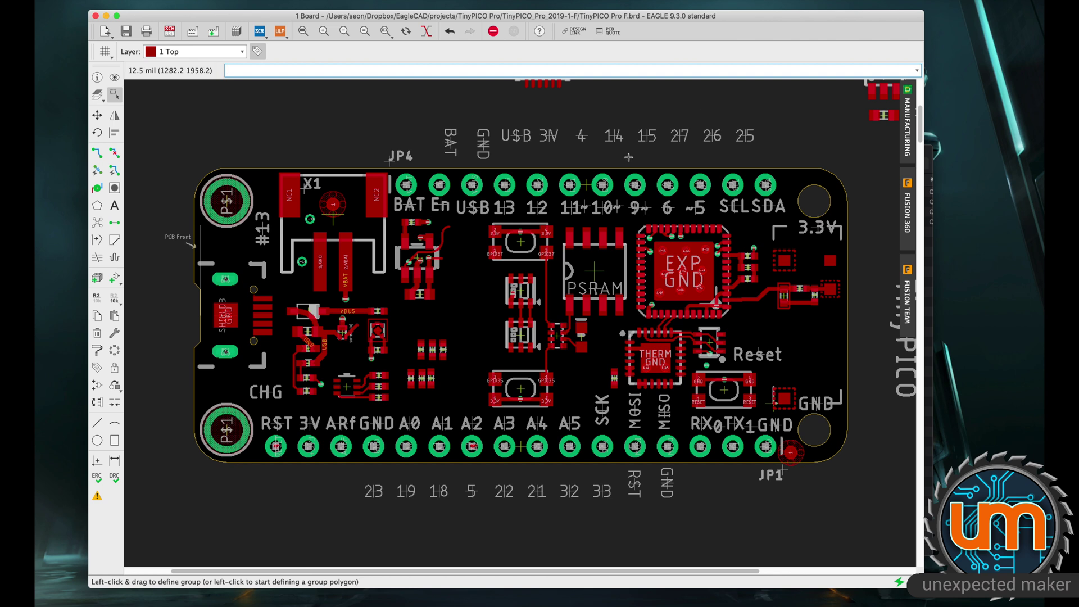
# Zoom to part U3, confirm in Properties that its library is SparkFun-Sensors, then cancel.
pyautogui.scroll(6, 344, 392)
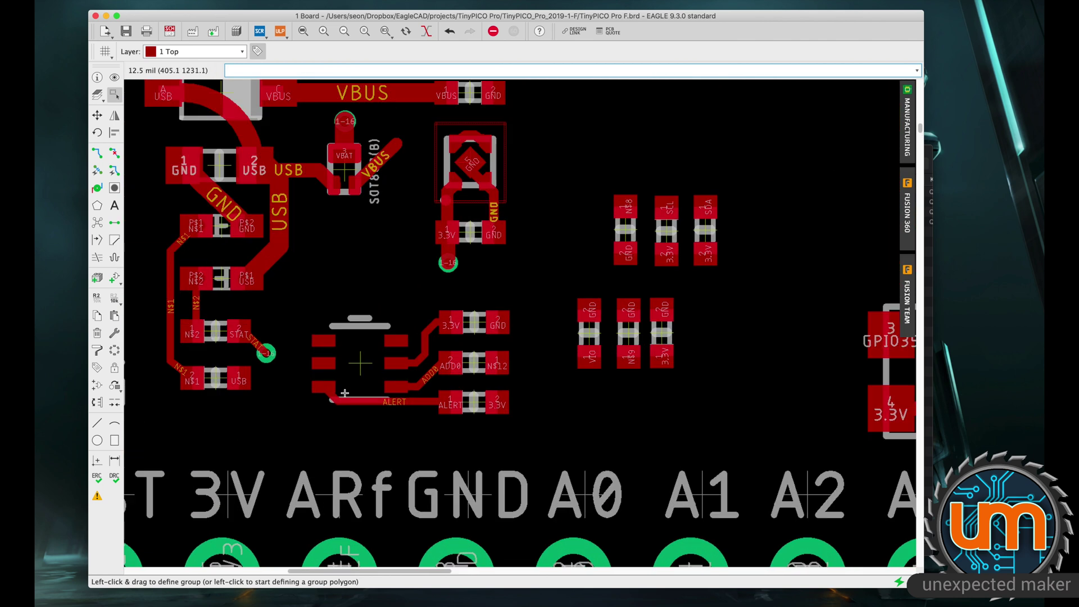
pyautogui.scroll(2, 361, 345)
pyautogui.scroll(2, 369, 340)
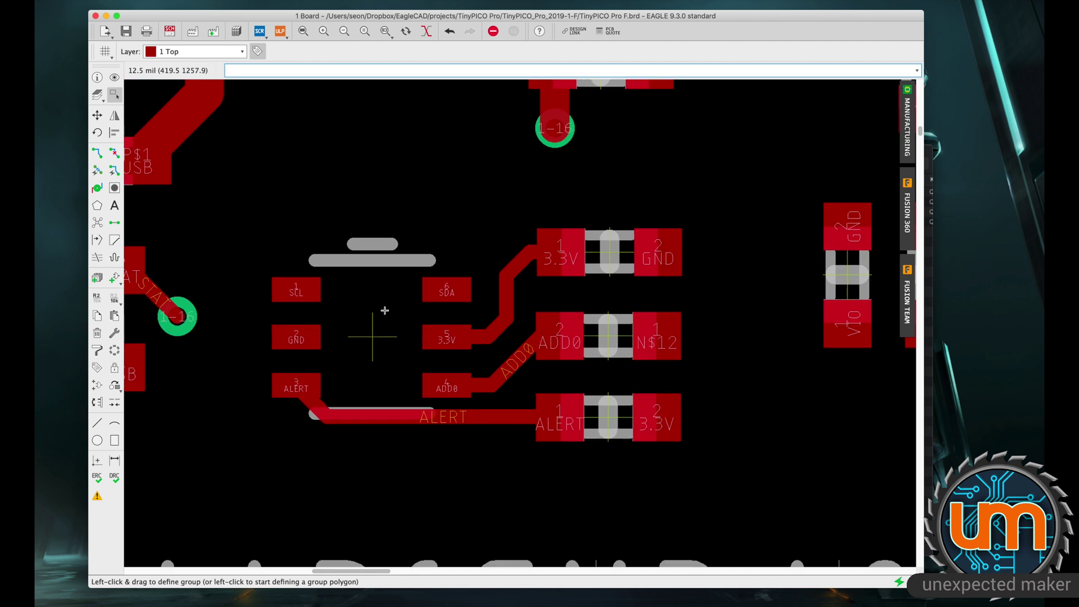
pyautogui.scroll(-2, 388, 292)
pyautogui.scroll(1, 394, 264)
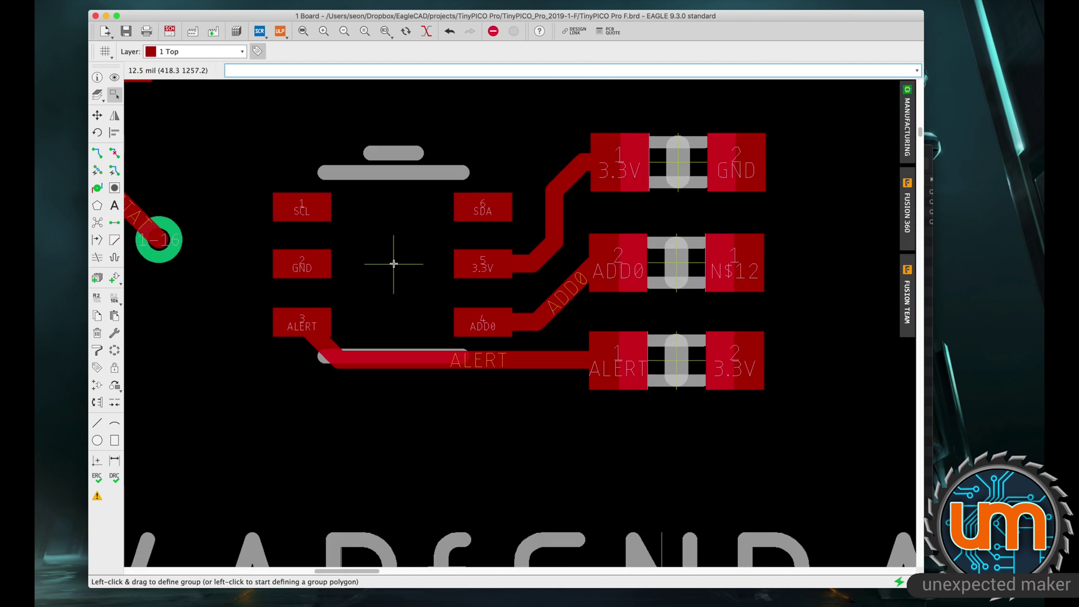
pyautogui.rightClick(394, 264)
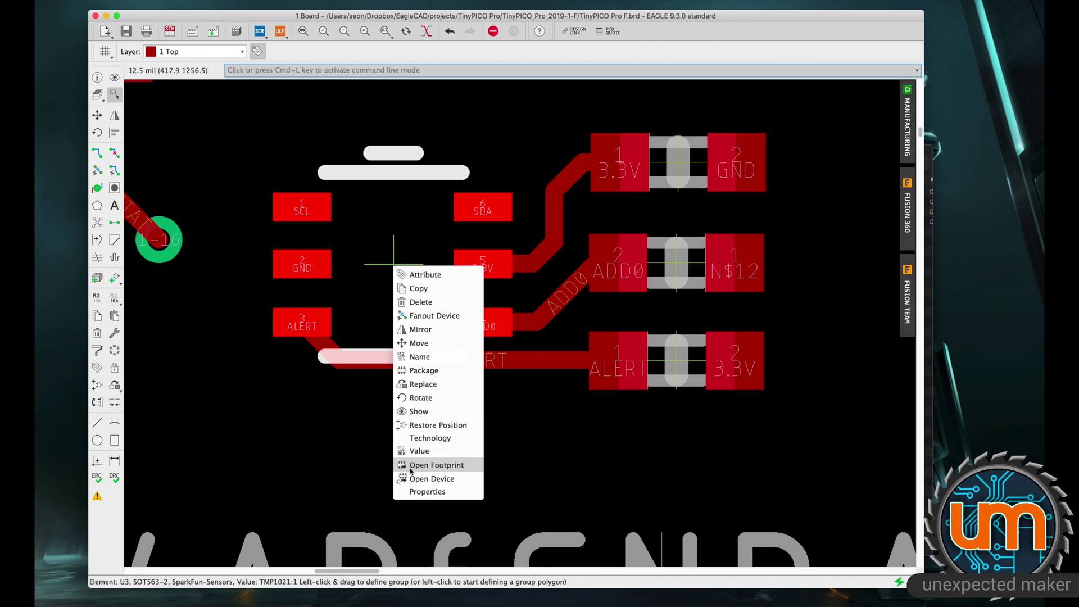
pyautogui.click(413, 492)
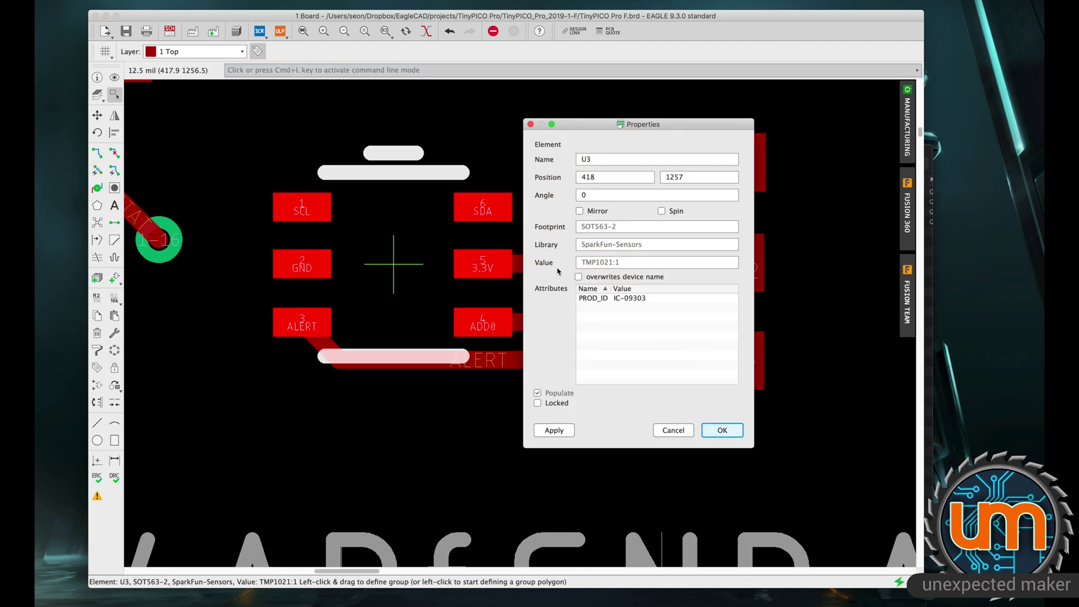
pyautogui.moveTo(581, 245); pyautogui.dragTo(658, 250)
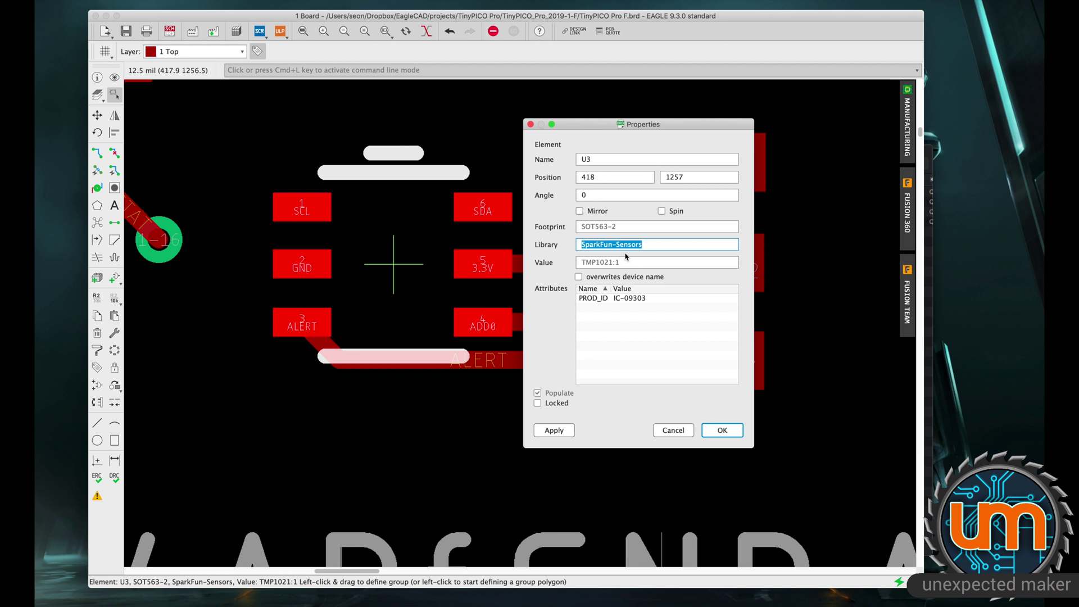
pyautogui.click(673, 430)
# From the Control Panel's Libraries > libraries folder, open UnexpectedMaker.lbr in the library editor.
pyautogui.click(313, 1)
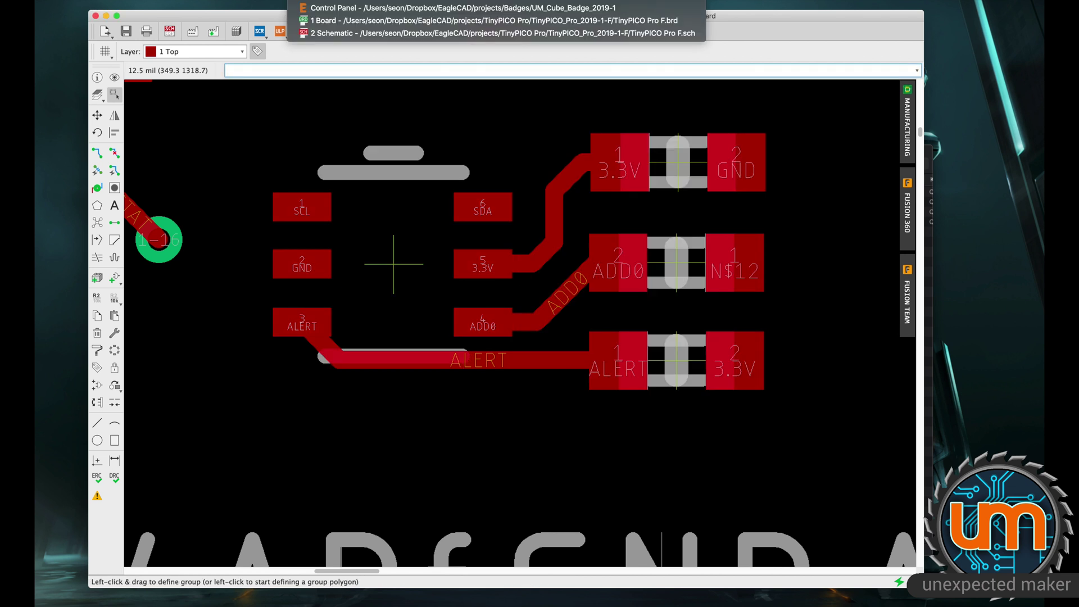
pyautogui.click(337, 7)
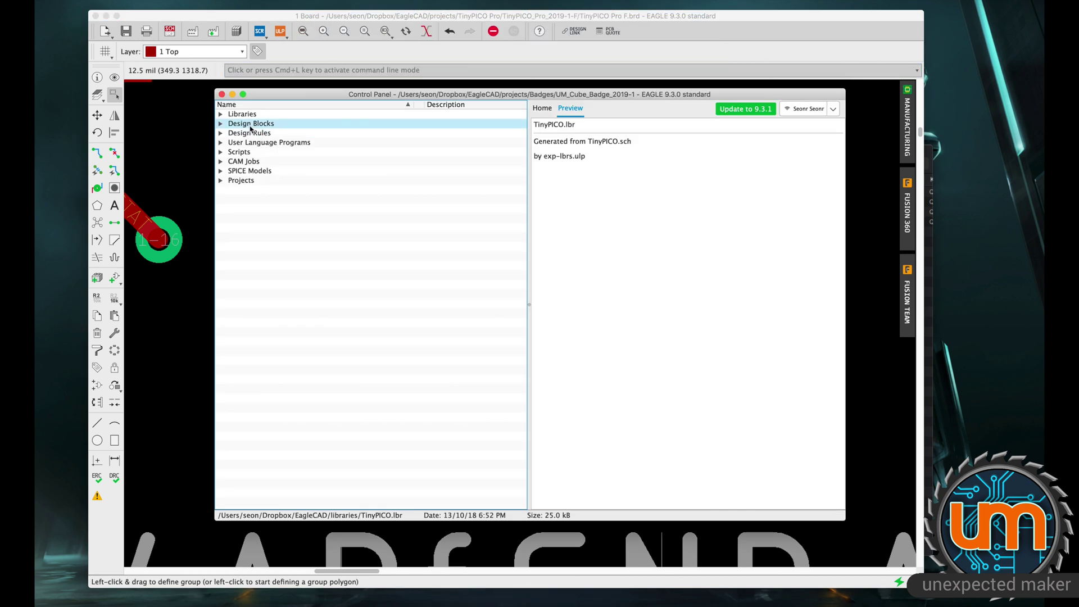
pyautogui.click(219, 115)
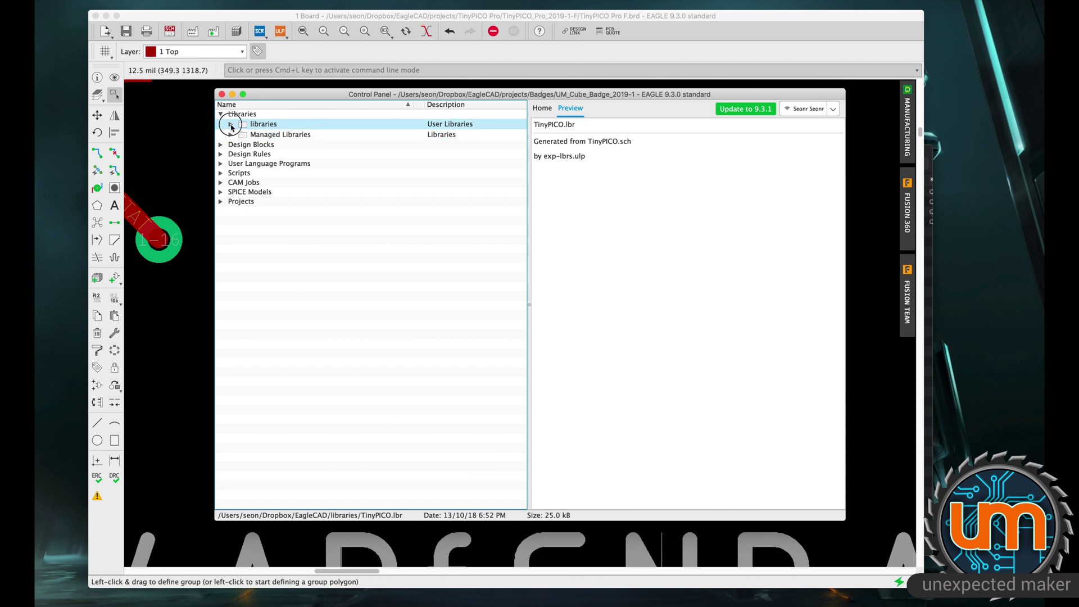
pyautogui.click(230, 123)
pyautogui.click(327, 294)
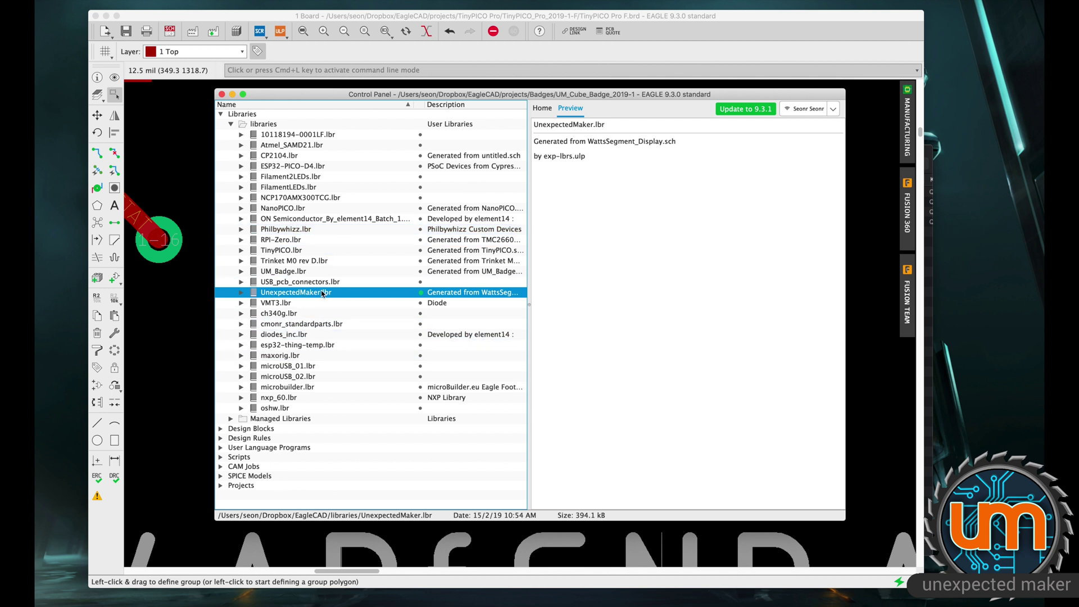
pyautogui.rightClick(322, 293)
pyautogui.click(345, 298)
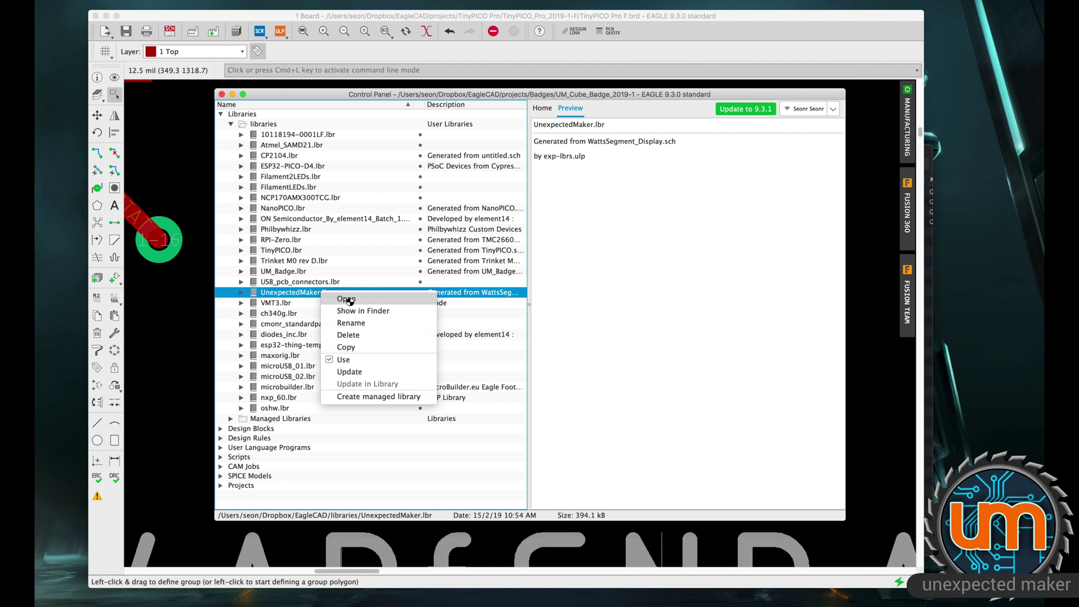
pyautogui.moveTo(207, 3); pyautogui.dragTo(212, 35)
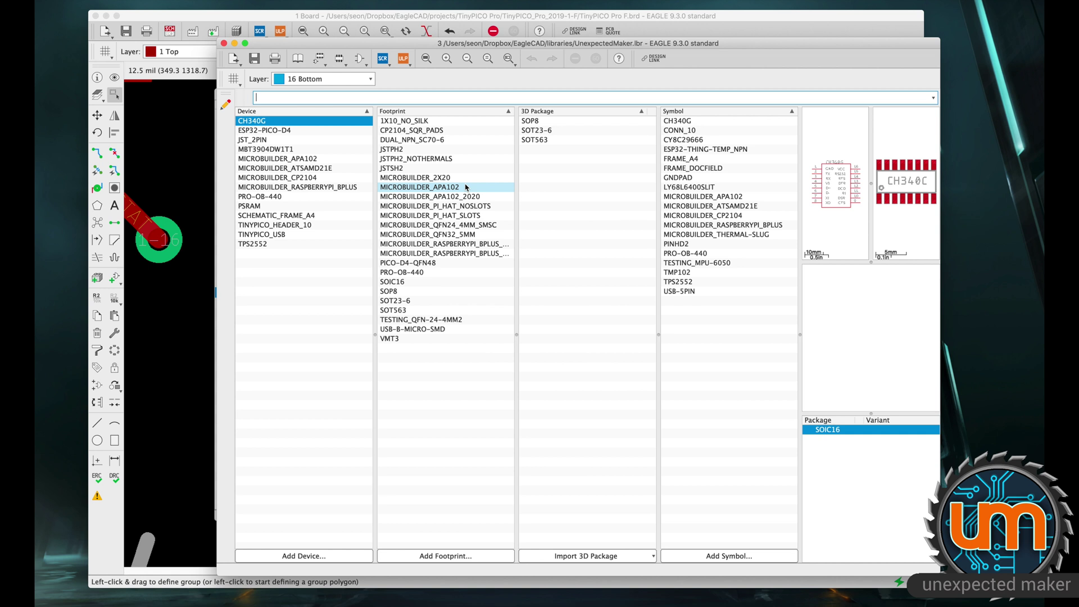
# Under Managed Libraries > SparkFun-Sensors.lbr, copy the TMP102 device into UnexpectedMaker.lbr.
pyautogui.moveTo(380, 44); pyautogui.dragTo(429, 30)
pyautogui.click(260, 89)
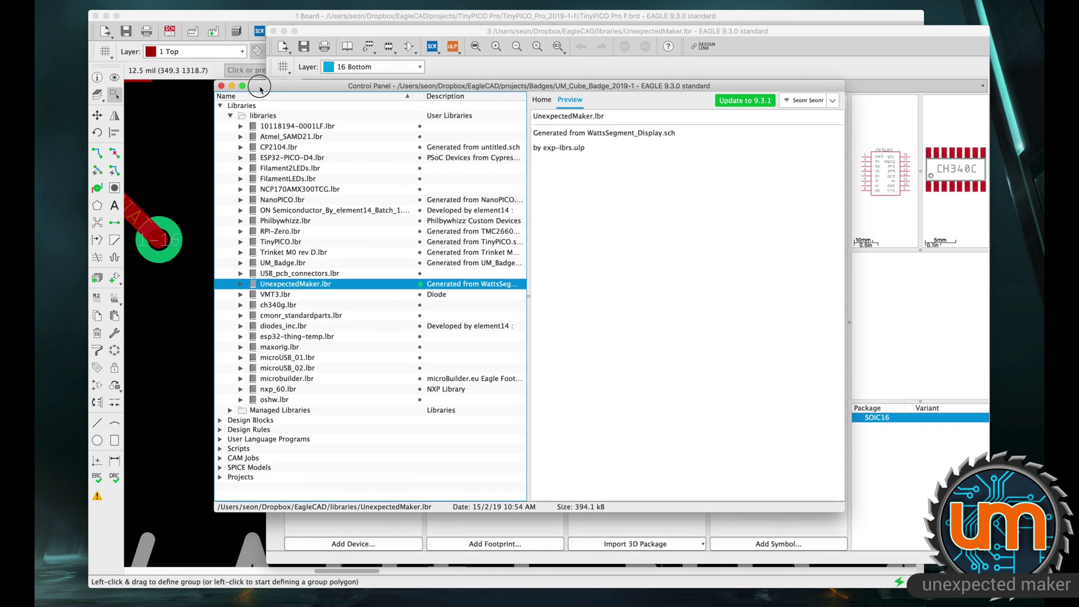
pyautogui.click(230, 115)
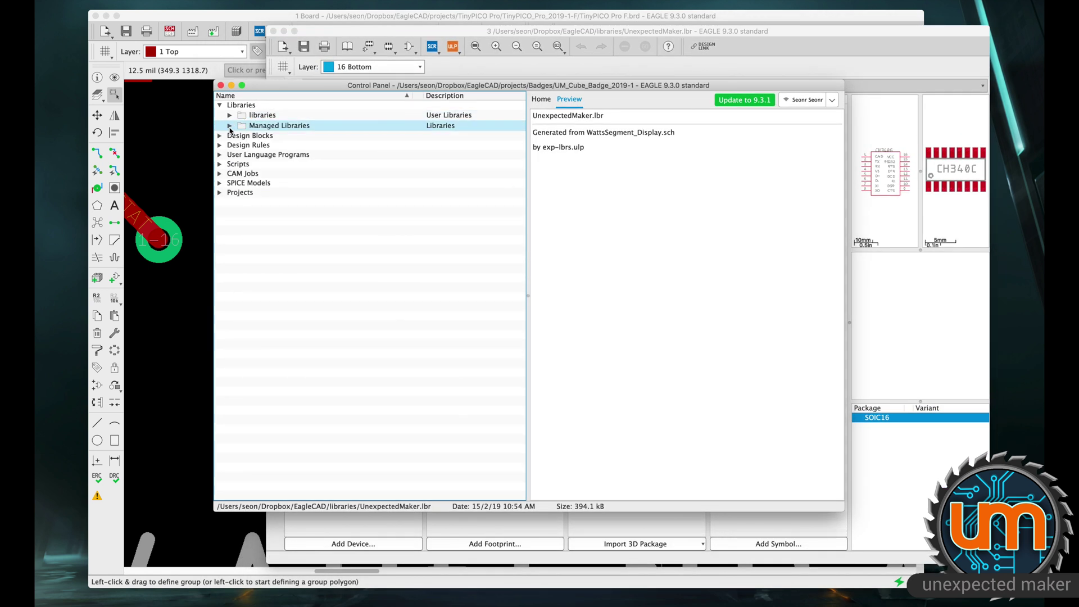
pyautogui.click(230, 127)
pyautogui.scroll(-10, 335, 246)
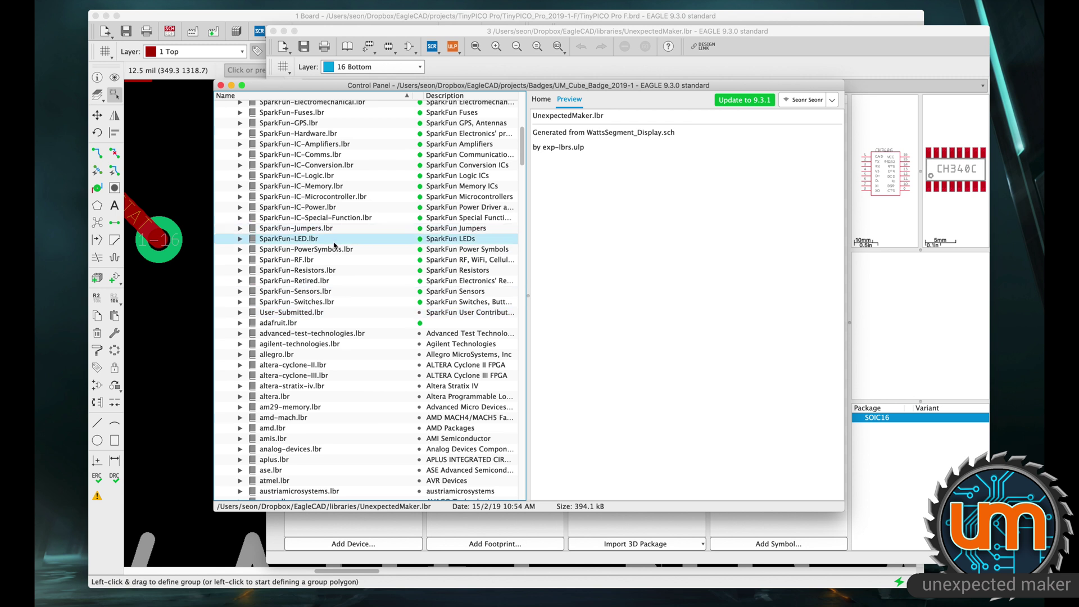
pyautogui.click(240, 291)
pyautogui.scroll(-3, 349, 312)
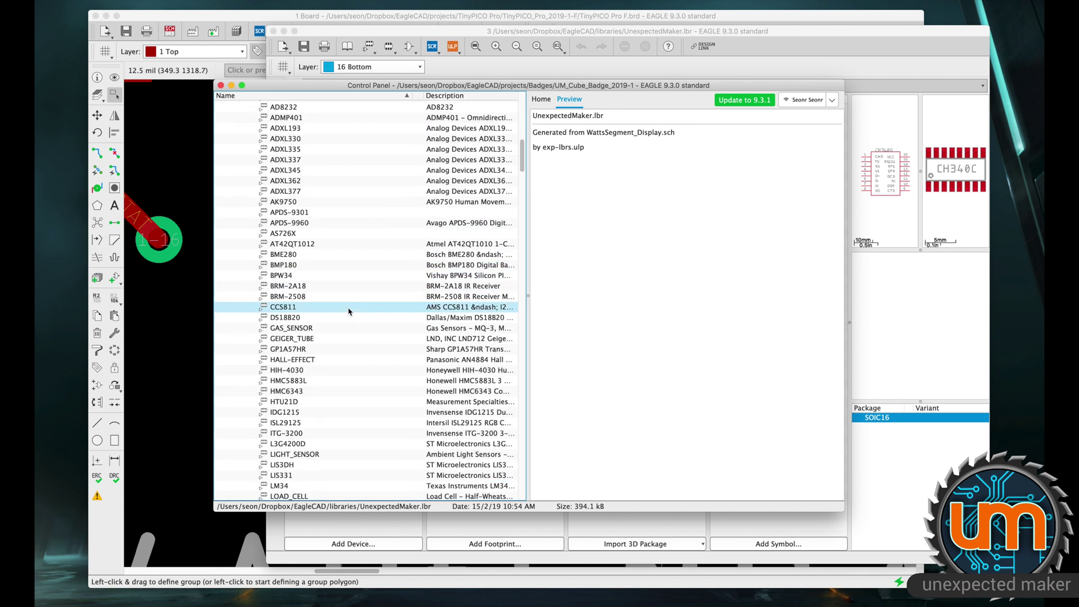
pyautogui.scroll(-15, 348, 311)
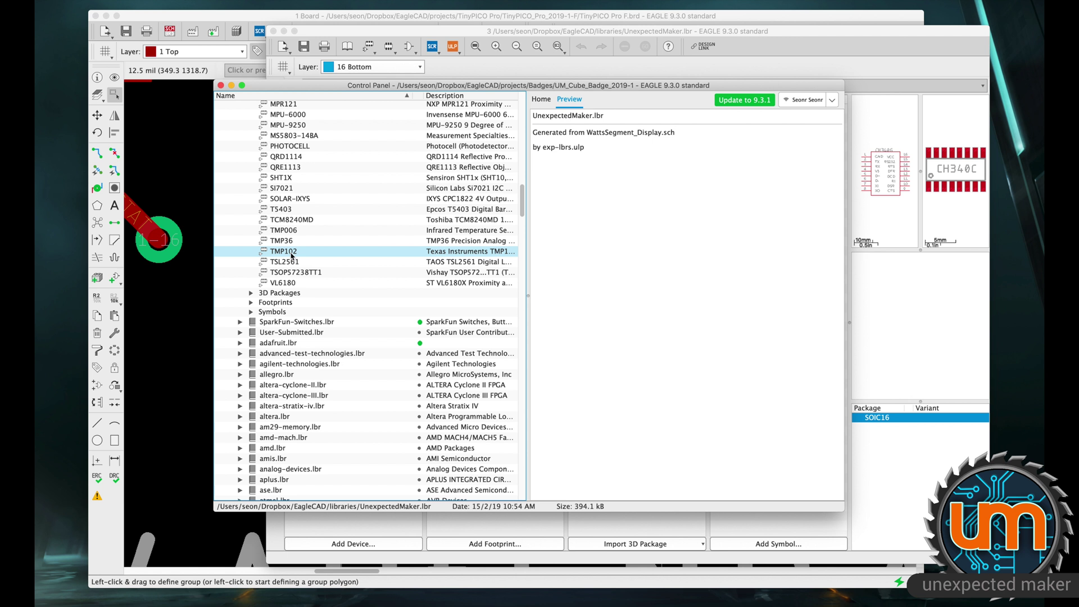
pyautogui.rightClick(289, 254)
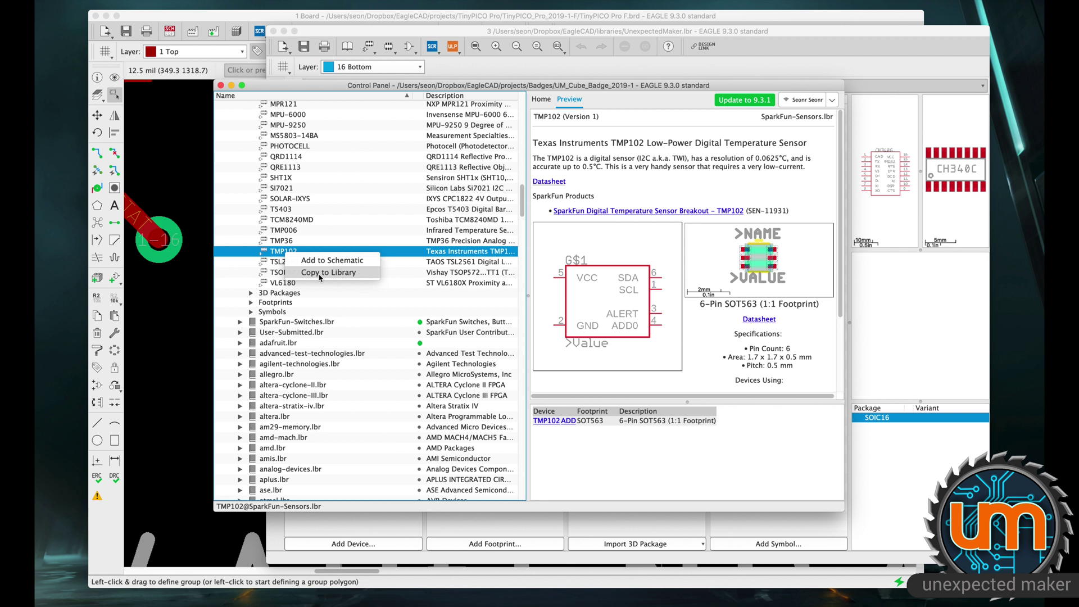
pyautogui.click(320, 275)
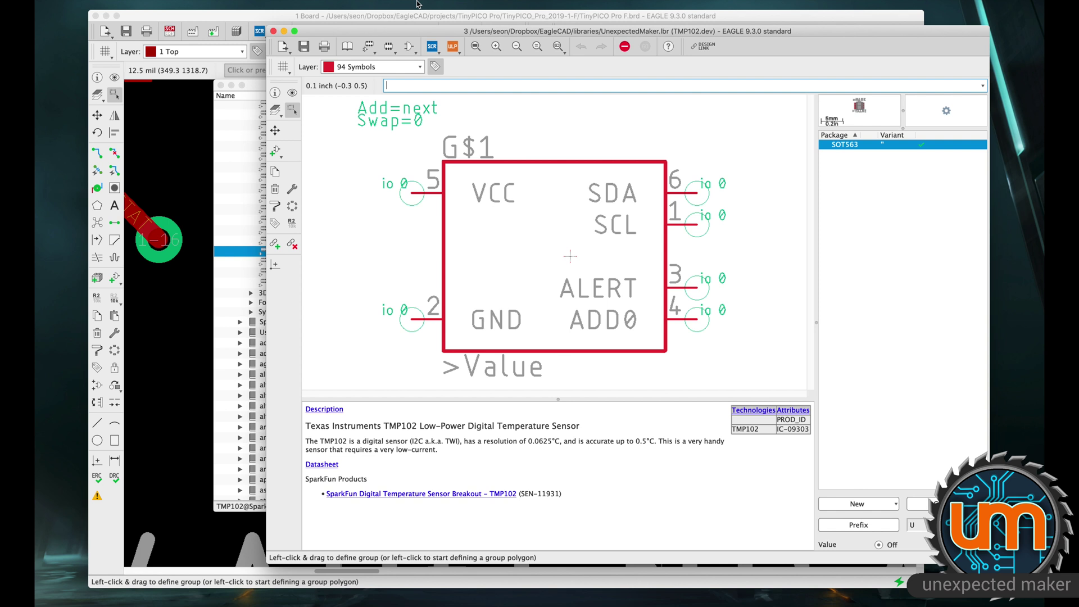
# Review the copied TMP102 device, its SOT563 footprint and 3D package, and the TMP102/TMP102-1 symbols.
pyautogui.click(346, 48)
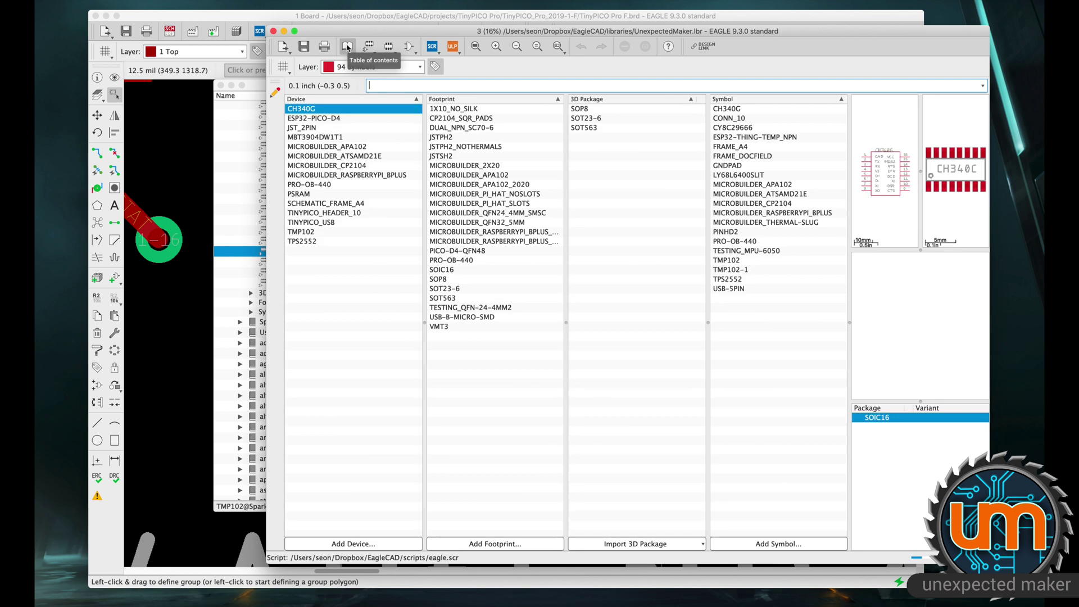
pyautogui.click(306, 232)
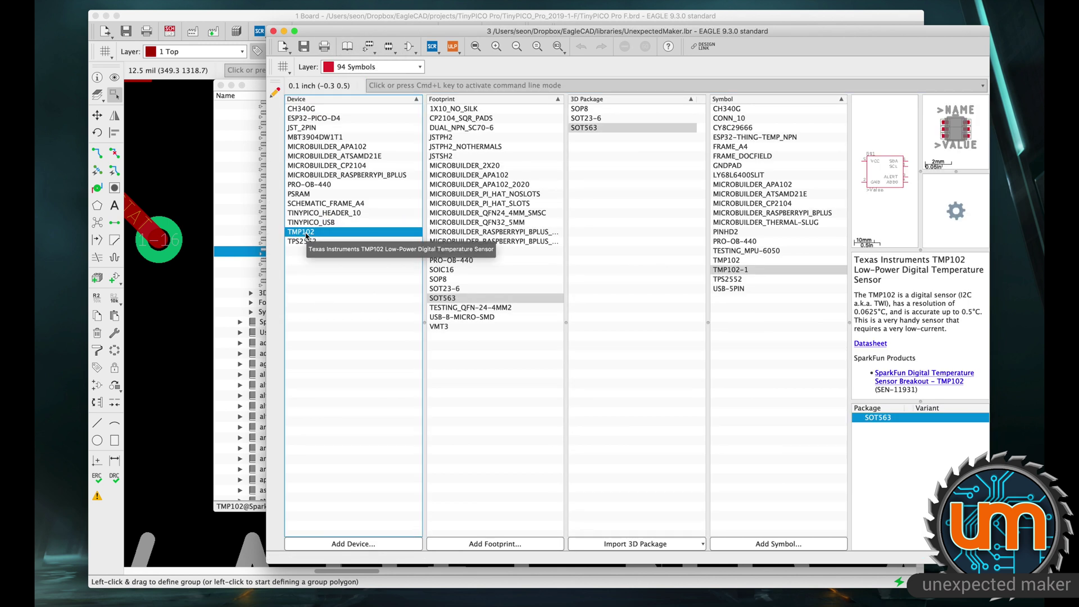
pyautogui.click(460, 300)
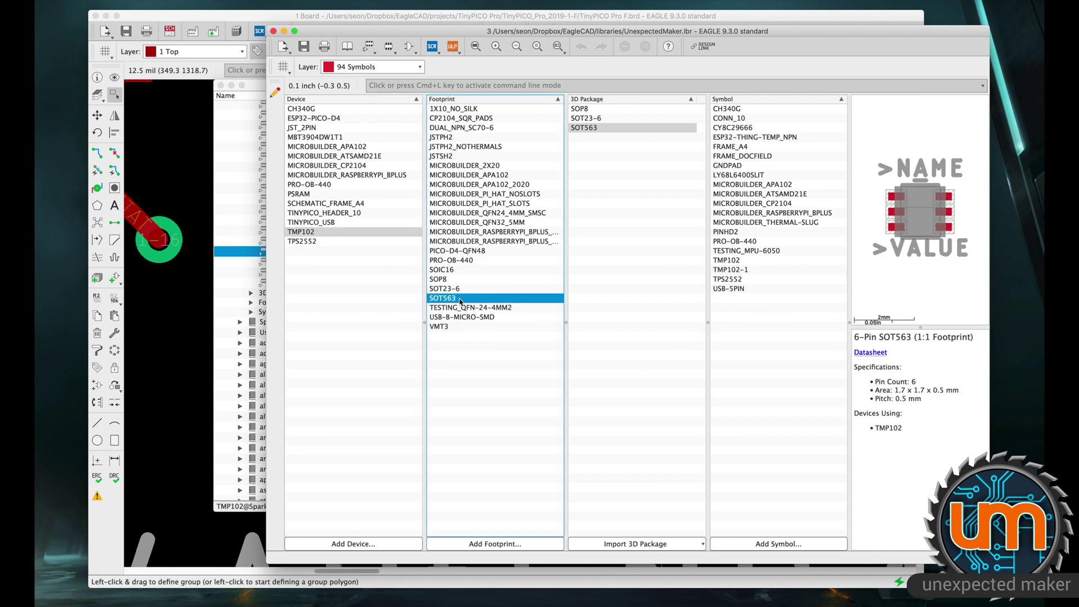
pyautogui.click(596, 130)
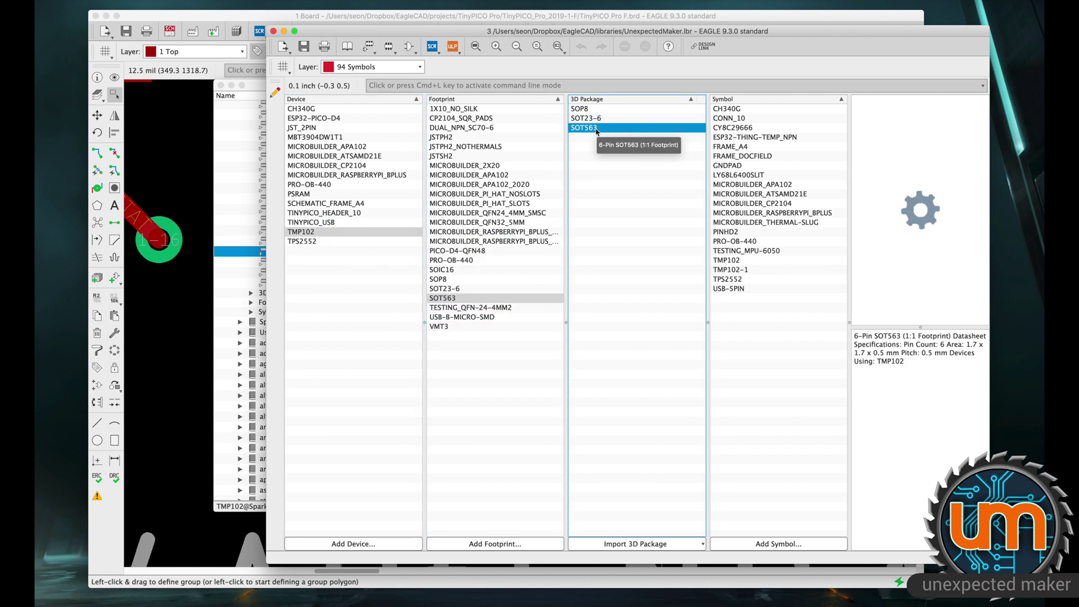
pyautogui.click(739, 262)
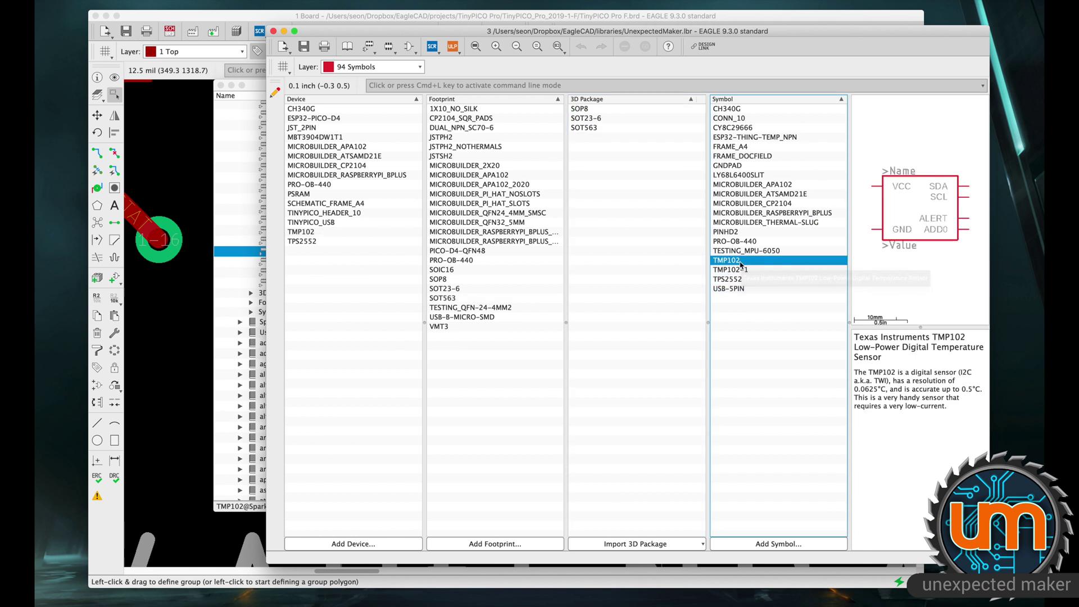
pyautogui.click(737, 270)
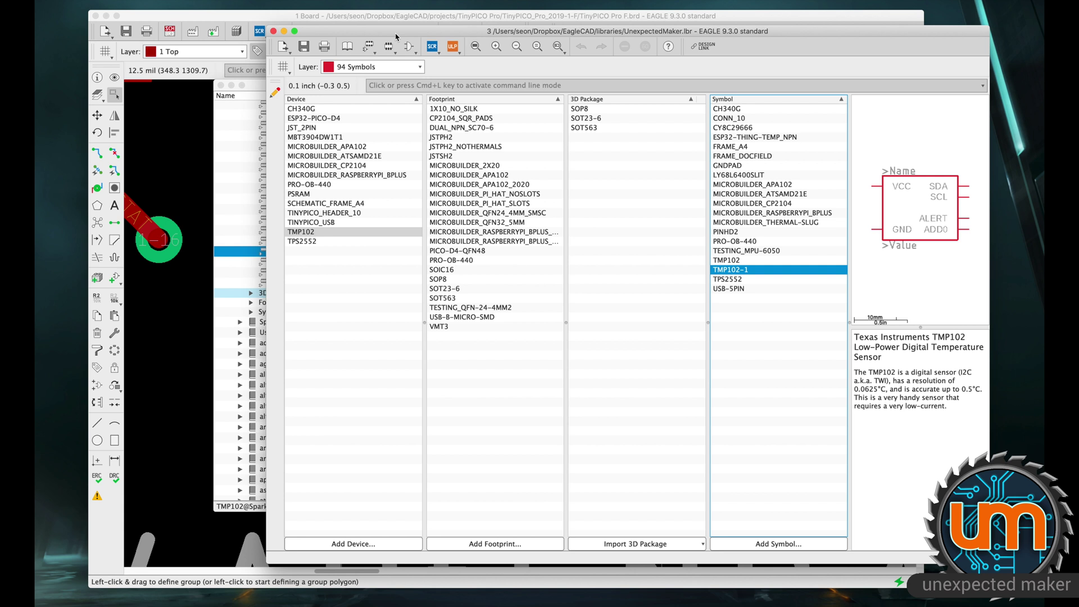
# Save UnexpectedMaker.lbr, then collapse SparkFun-Sensors.lbr in the Control Panel.
pyautogui.moveTo(396, 37); pyautogui.dragTo(352, 32)
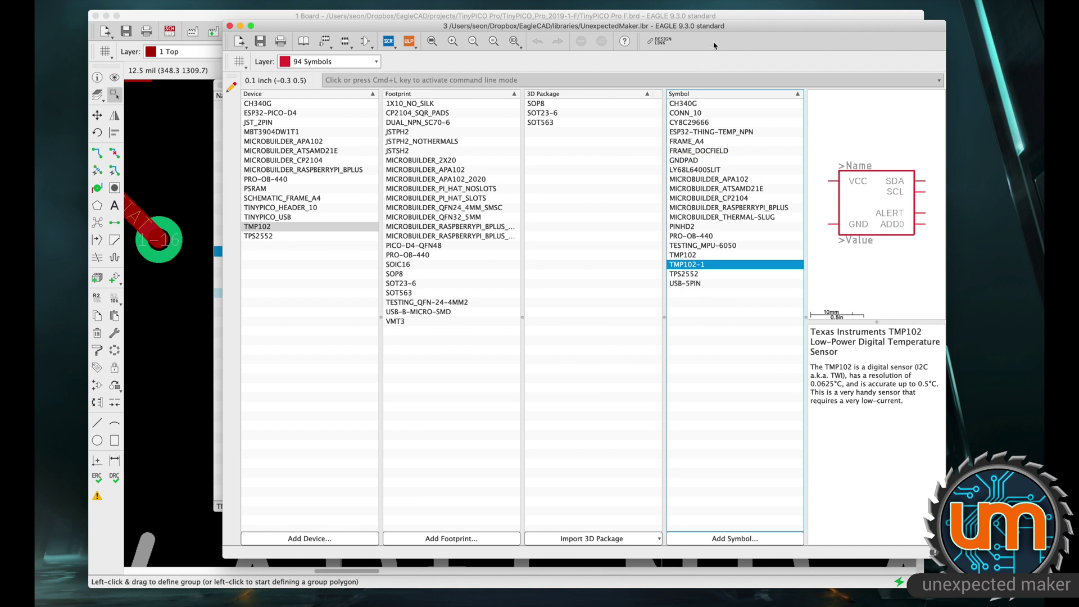
pyautogui.moveTo(725, 26); pyautogui.dragTo(778, 28)
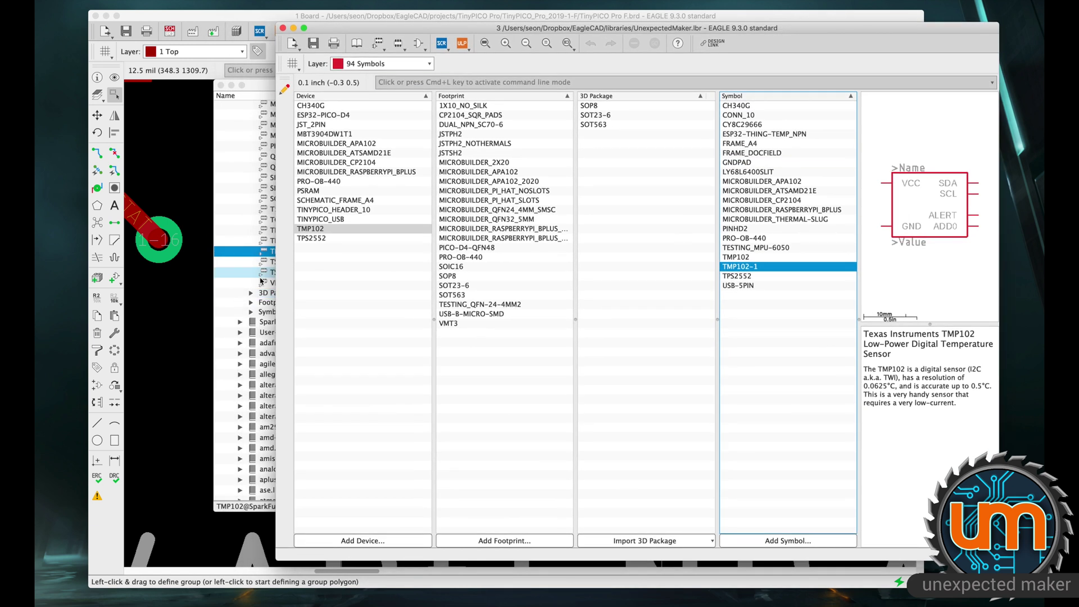
pyautogui.click(313, 44)
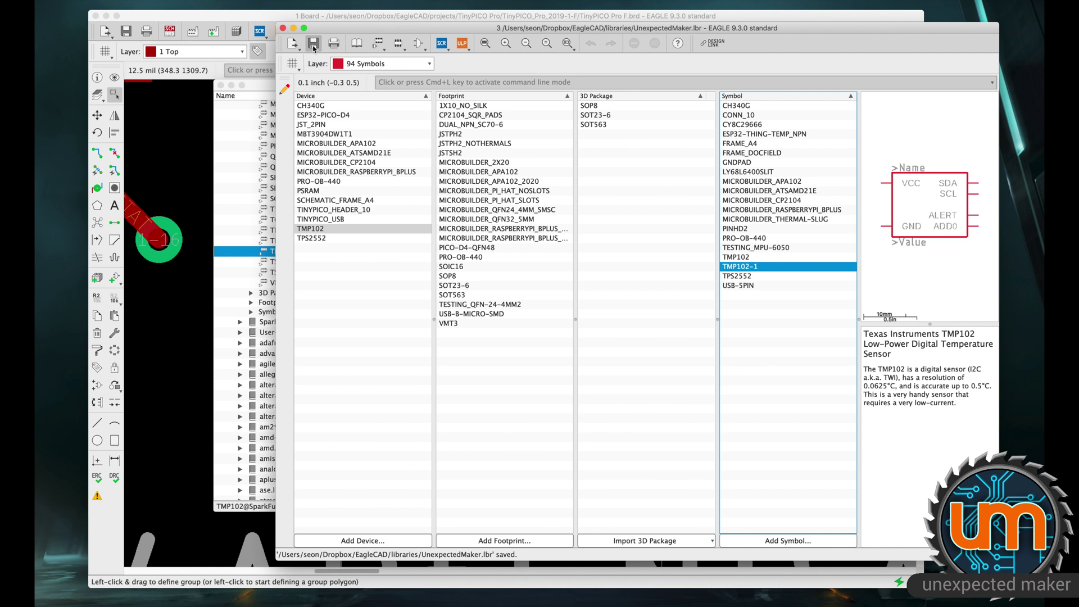
pyautogui.click(258, 88)
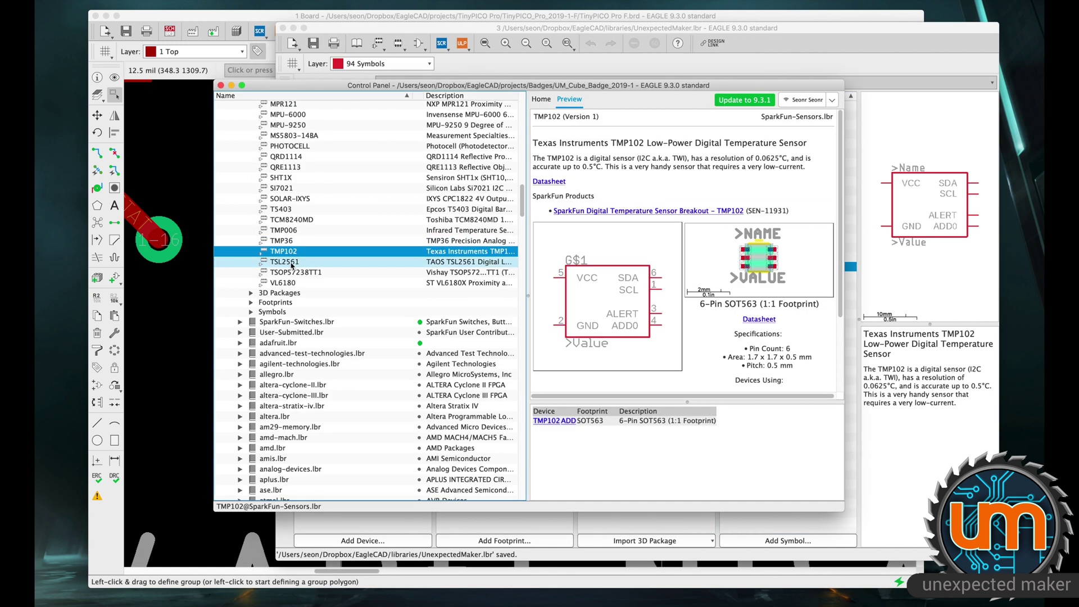
pyautogui.scroll(20, 287, 225)
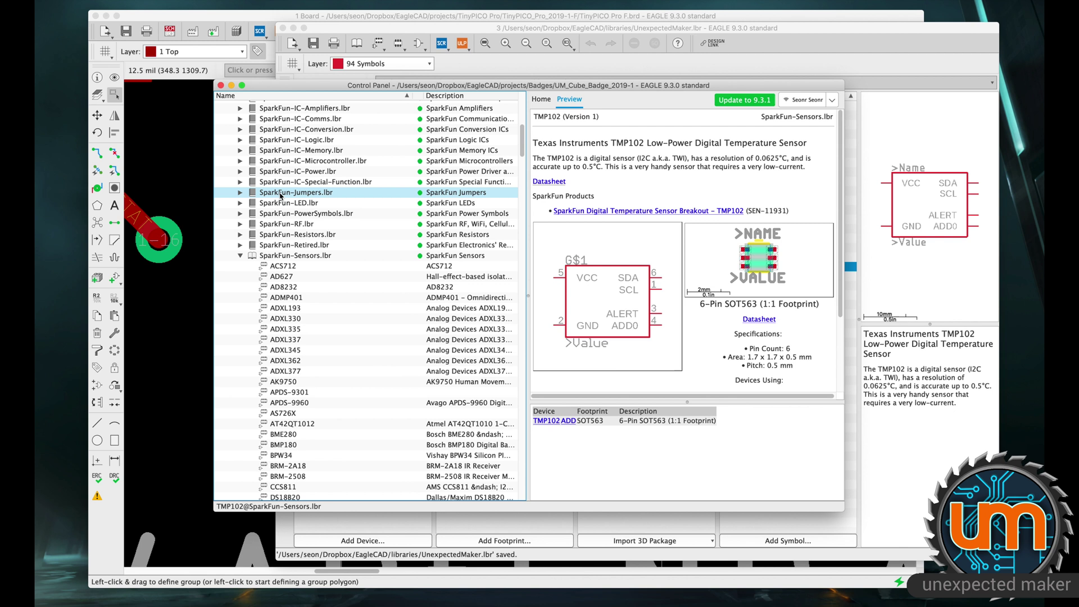
pyautogui.click(240, 256)
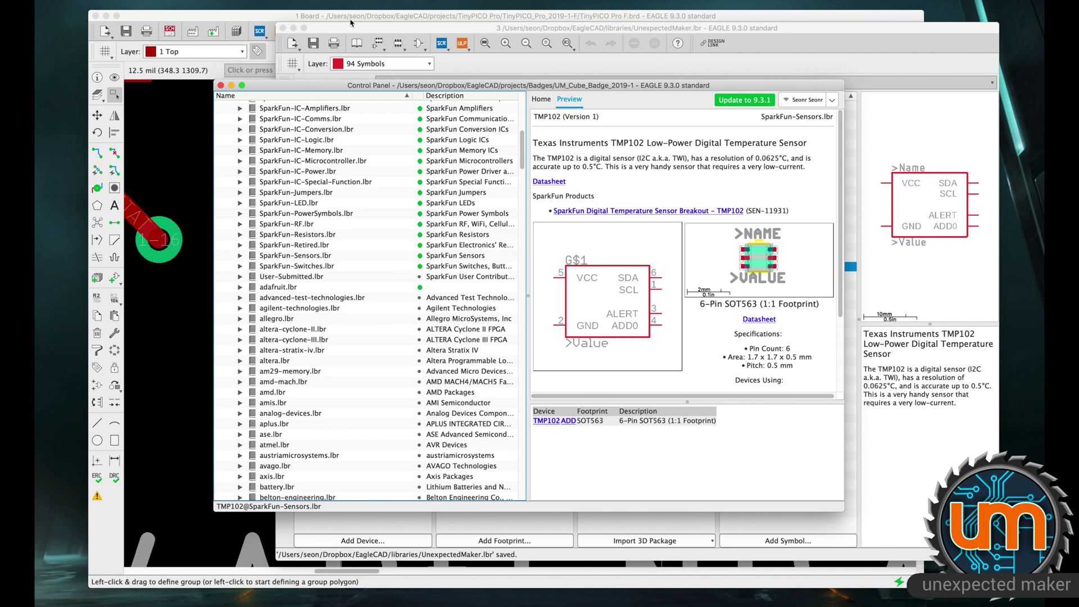
pyautogui.click(262, 17)
pyautogui.scroll(-5, 541, 194)
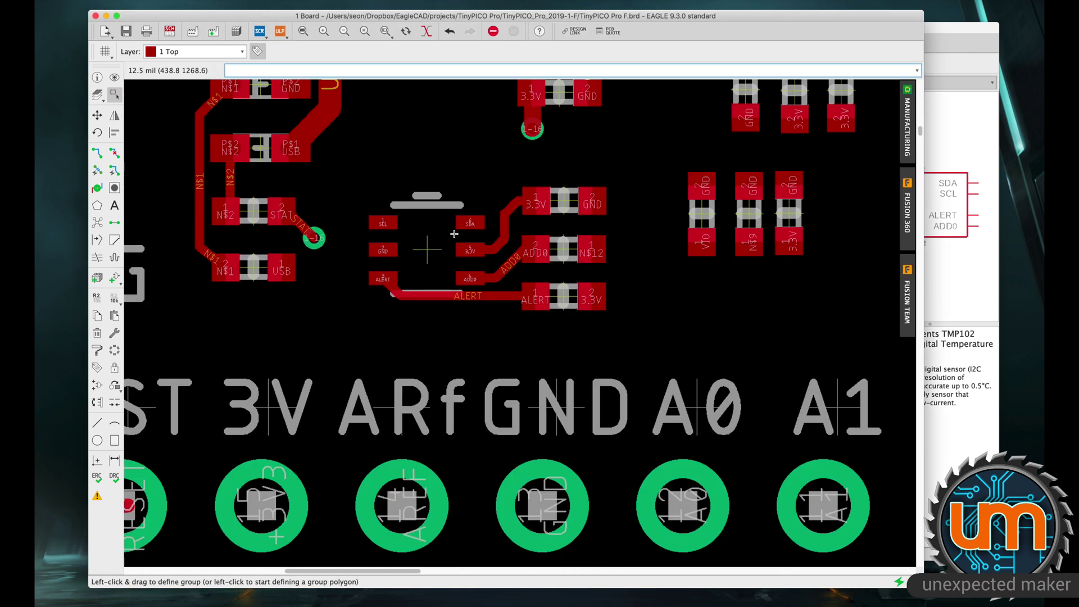
pyautogui.scroll(10, 541, 193)
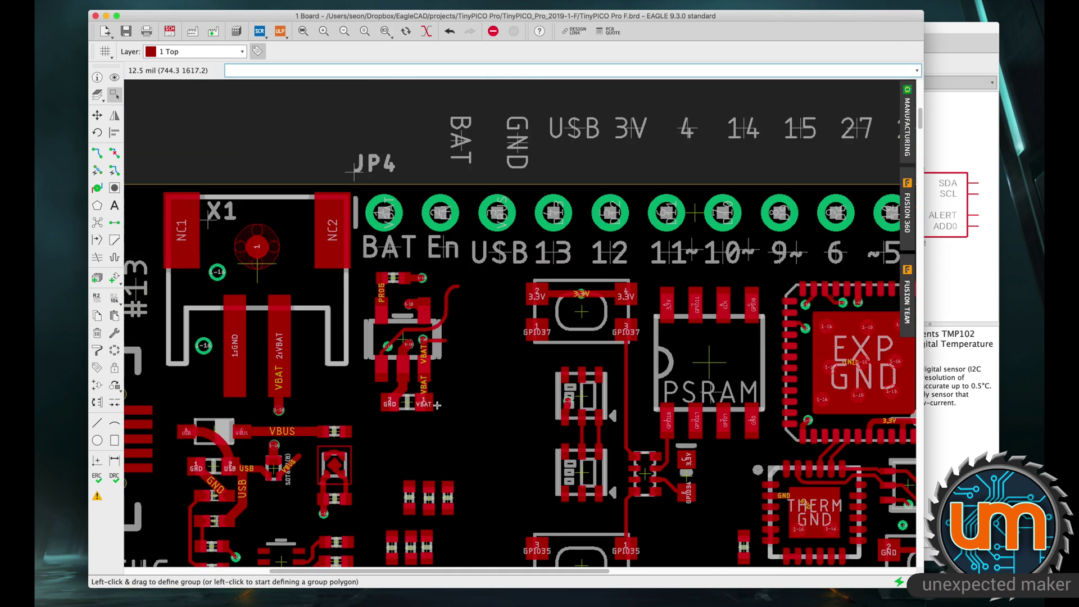
pyautogui.hscroll(2, 450, 253)
pyautogui.scroll(3, 415, 281)
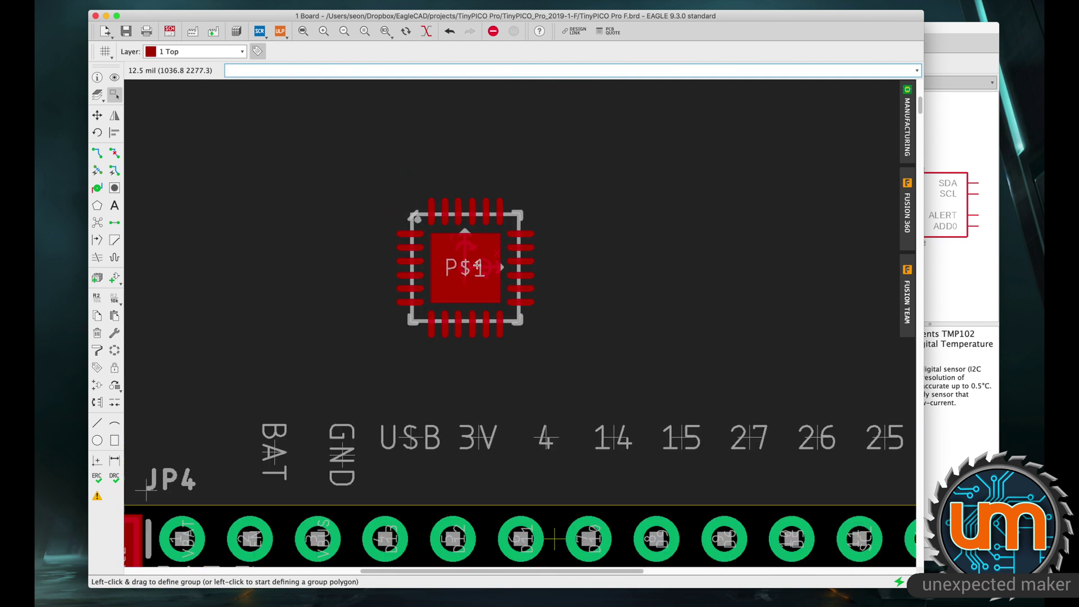
pyautogui.rightClick(464, 270)
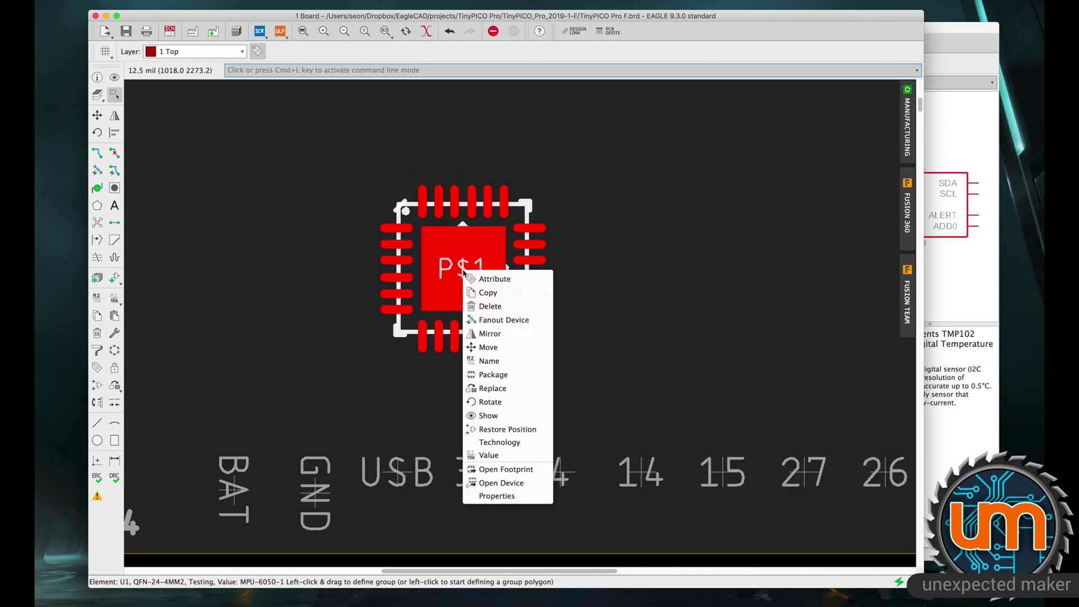
pyautogui.click(496, 497)
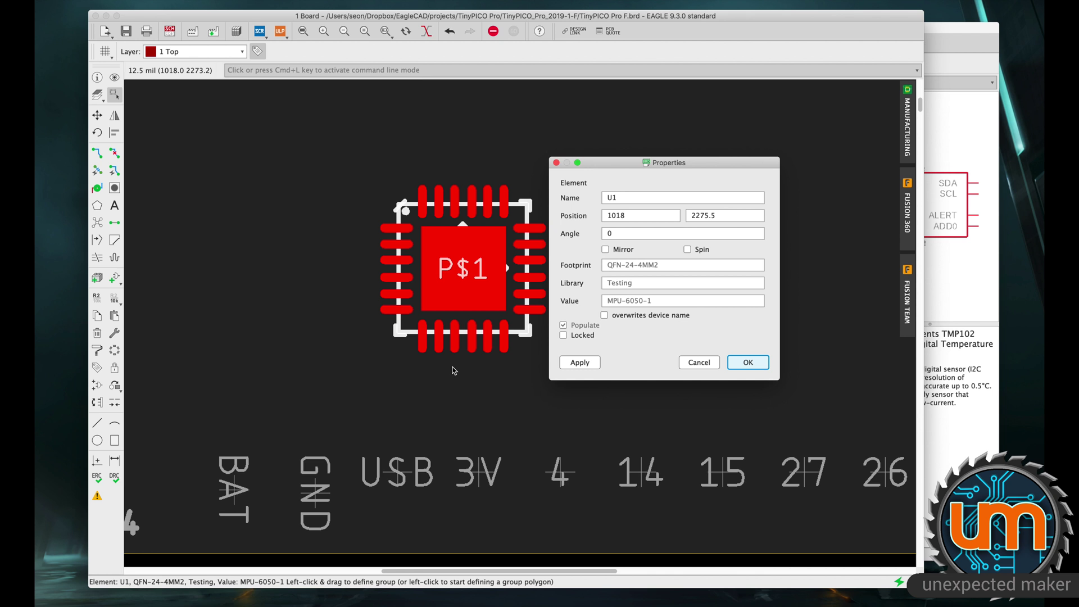
pyautogui.click(698, 362)
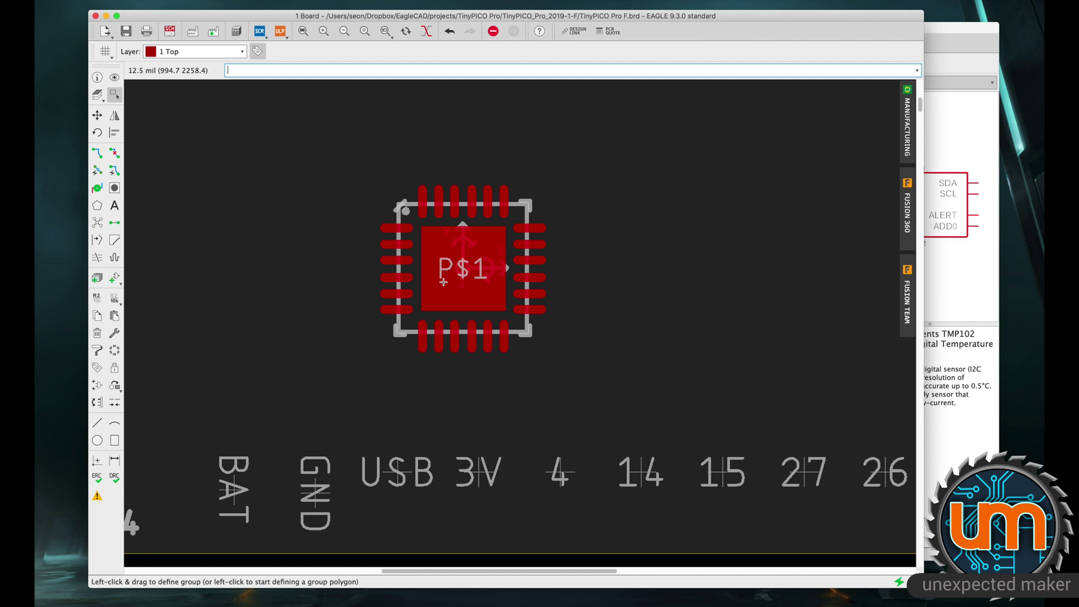
pyautogui.scroll(-2, 443, 282)
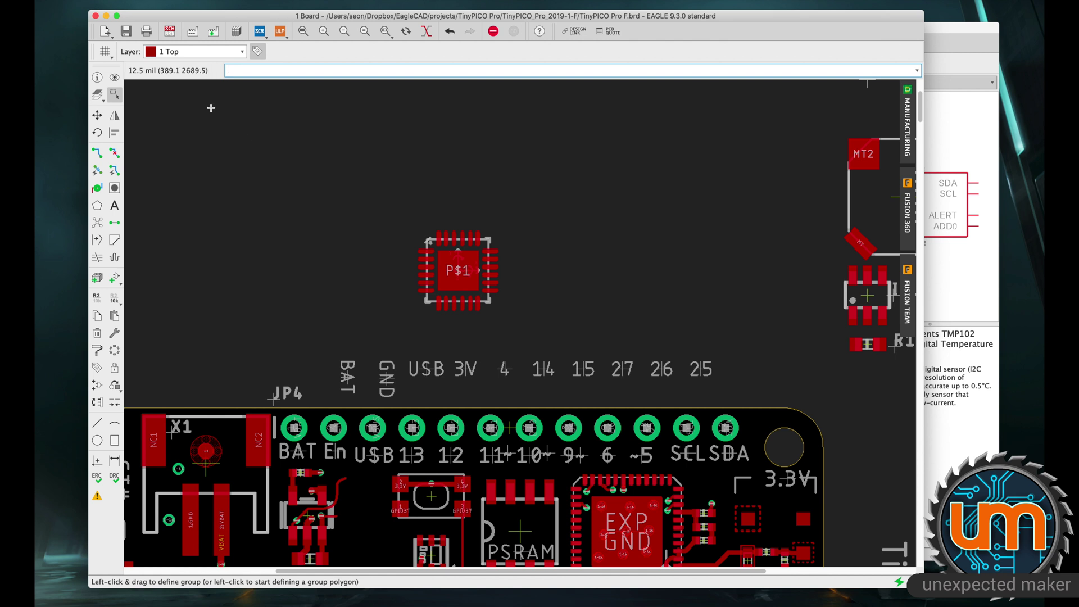
# Switch to the TinyPICO schematic, pick the Group tool and bring up File > Export.
pyautogui.click(168, 35)
pyautogui.click(76, 90)
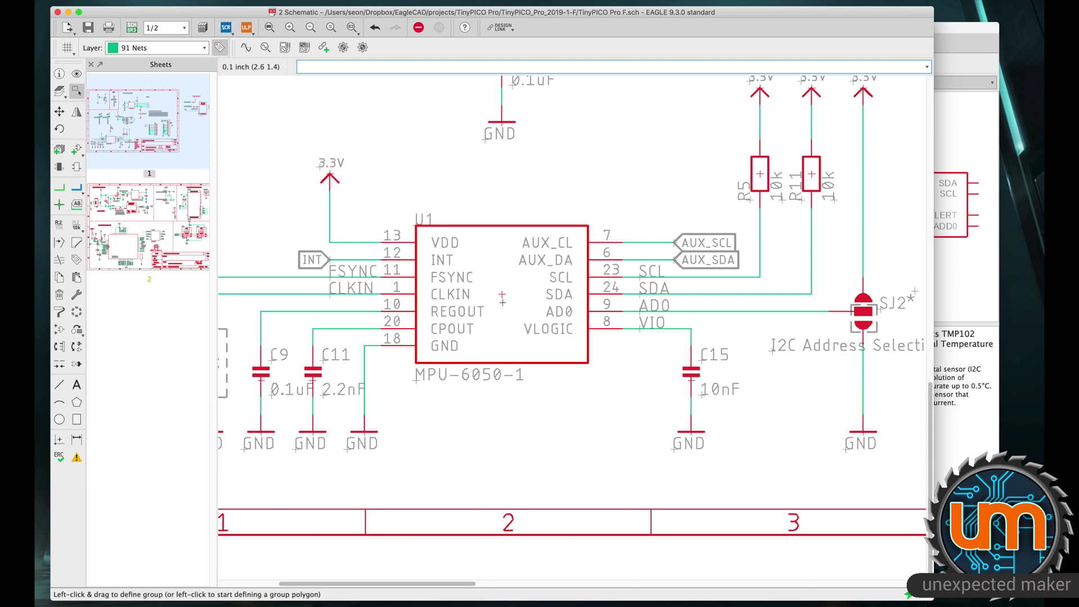
pyautogui.click(104, 0)
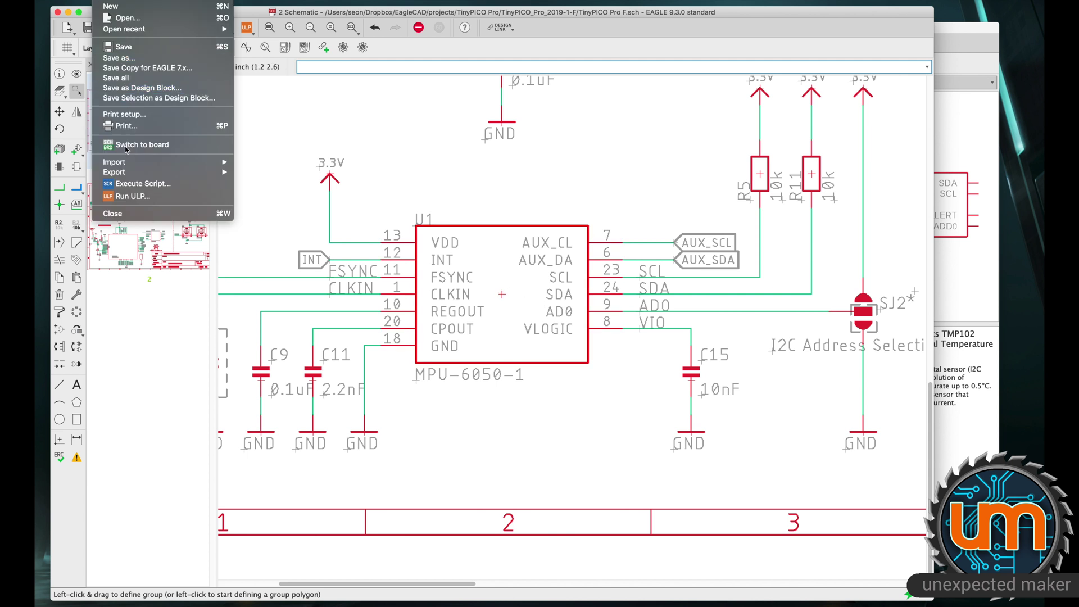
# Start the Libraries export, enlarge its dialog, and select only the Testing library.
pyautogui.moveTo(175, 172)
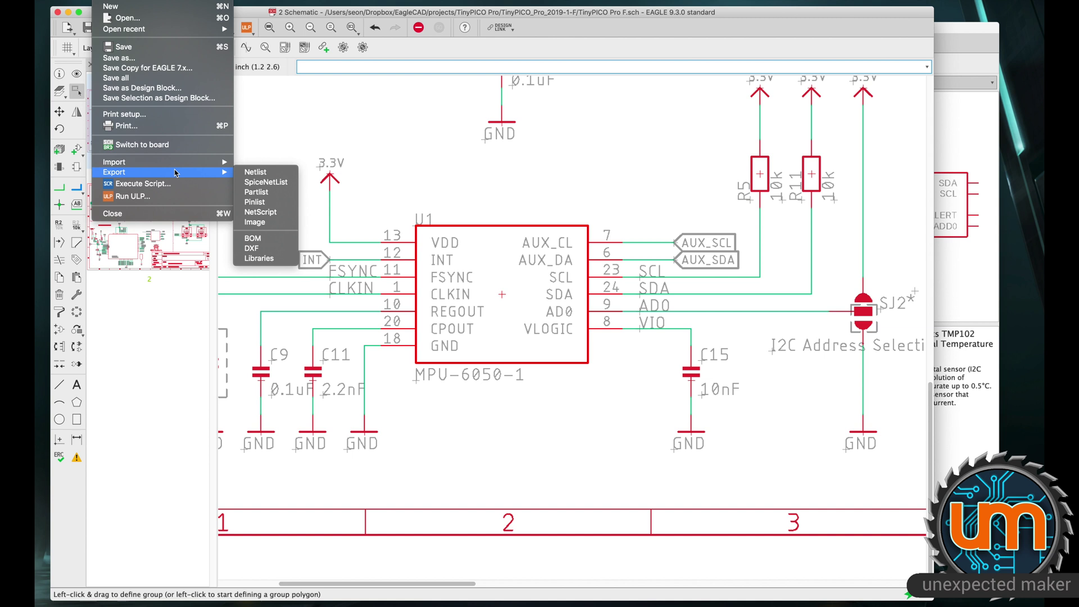
pyautogui.click(269, 259)
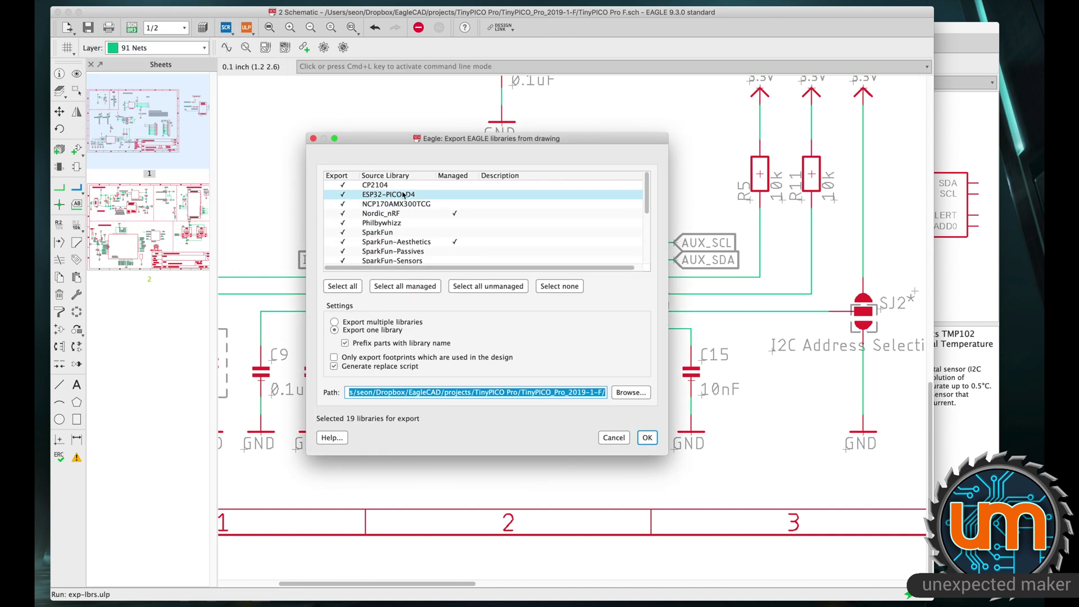
pyautogui.moveTo(396, 138); pyautogui.dragTo(375, 96)
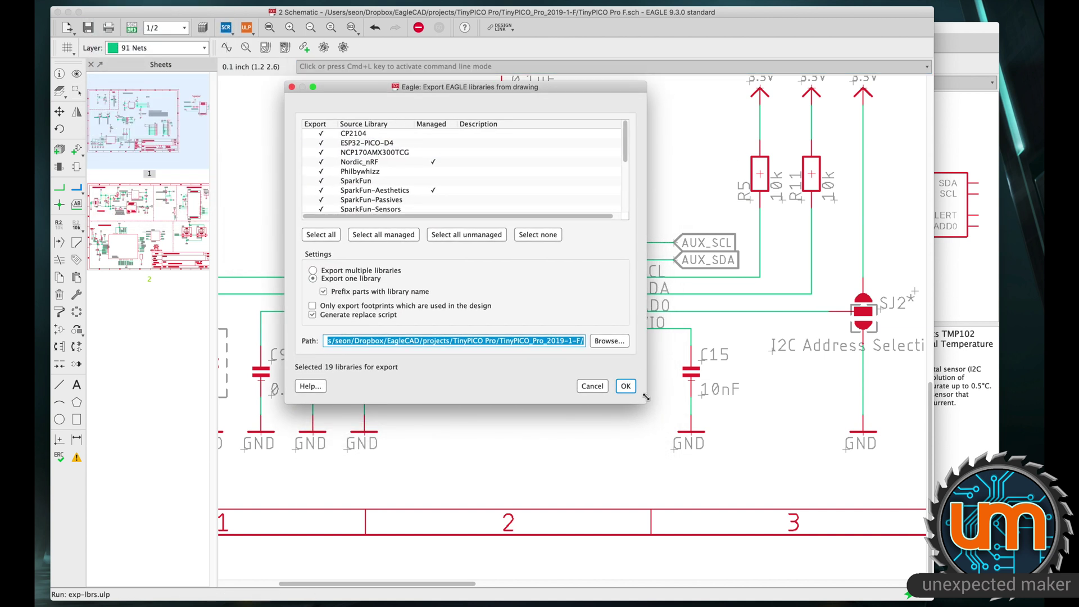
pyautogui.moveTo(645, 397); pyautogui.dragTo(722, 462)
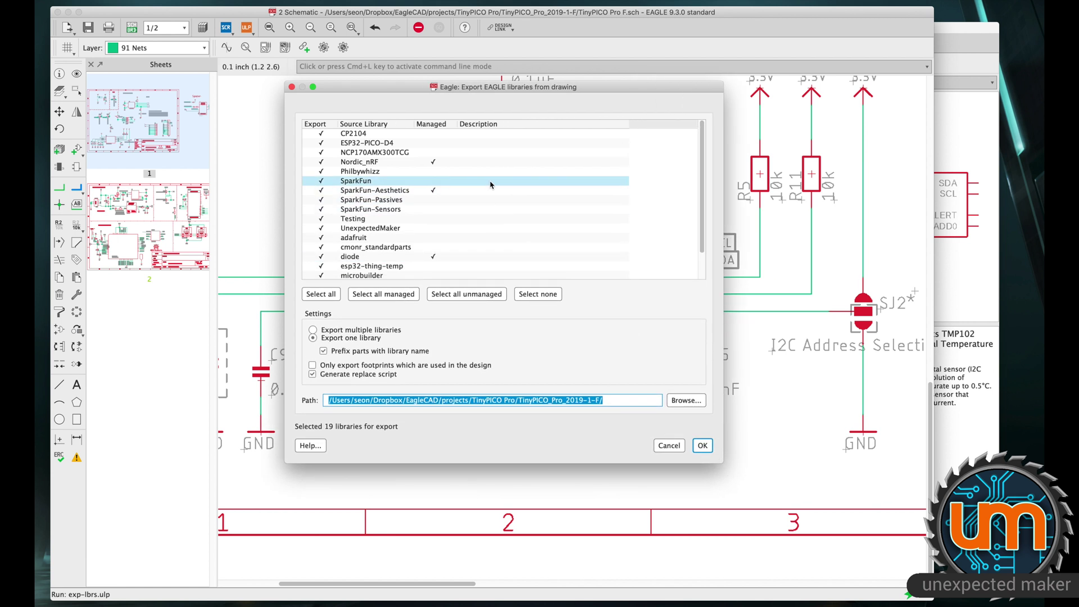
pyautogui.scroll(-1, 418, 185)
pyautogui.scroll(1, 415, 163)
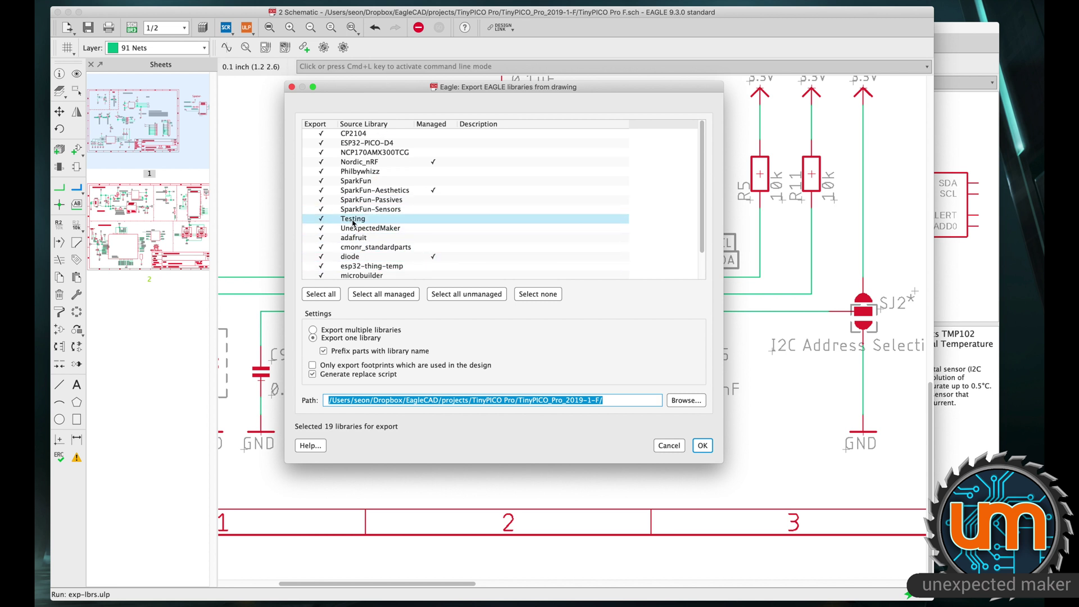
pyautogui.click(540, 294)
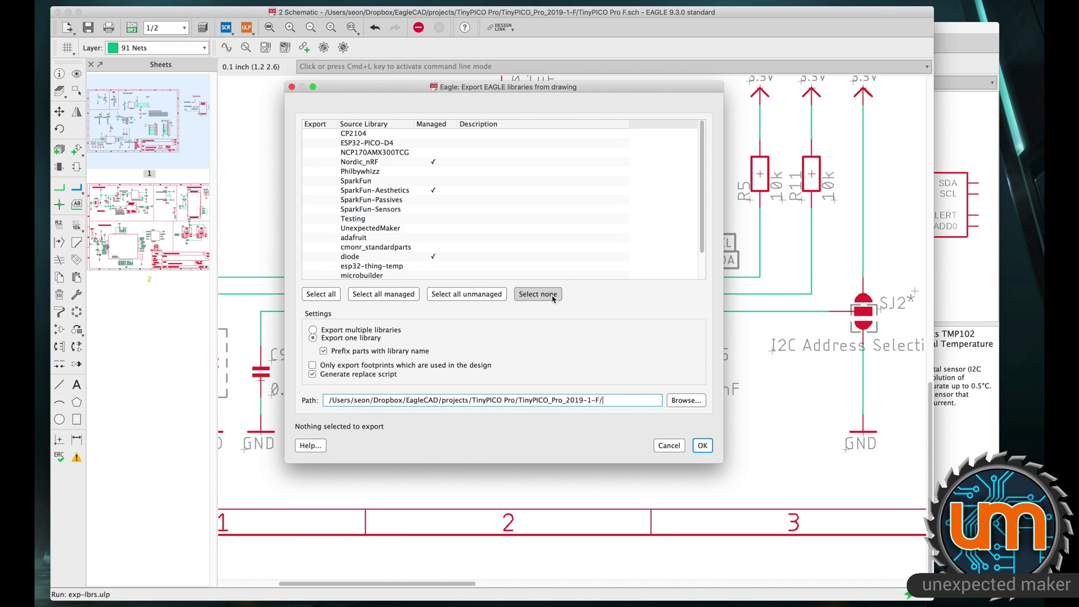
pyautogui.click(318, 222)
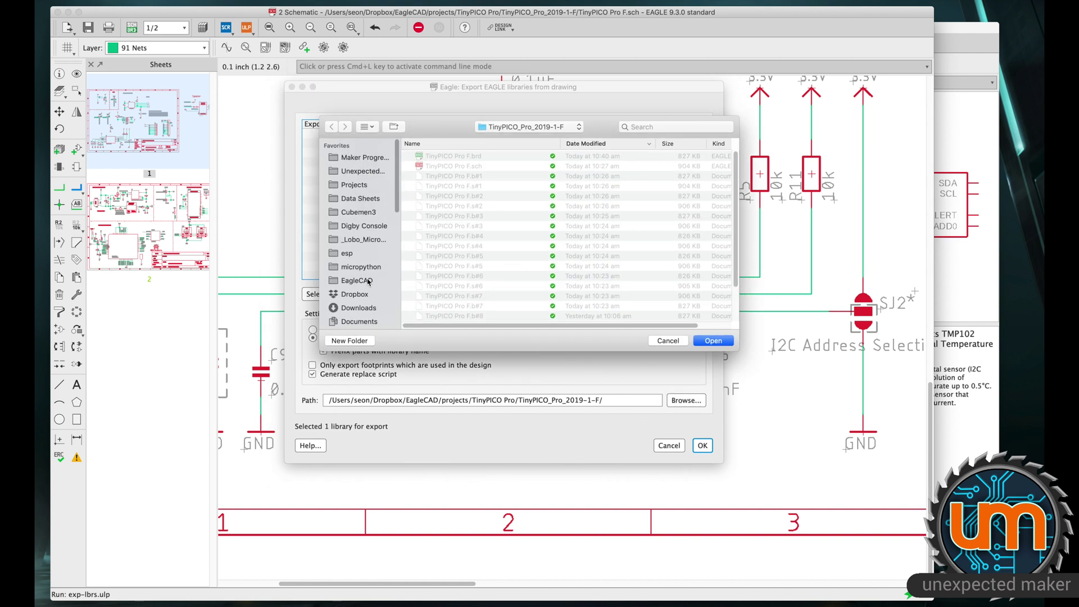
# Export the Testing library into the EagleCAD\libraries folder.
pyautogui.click(368, 282)
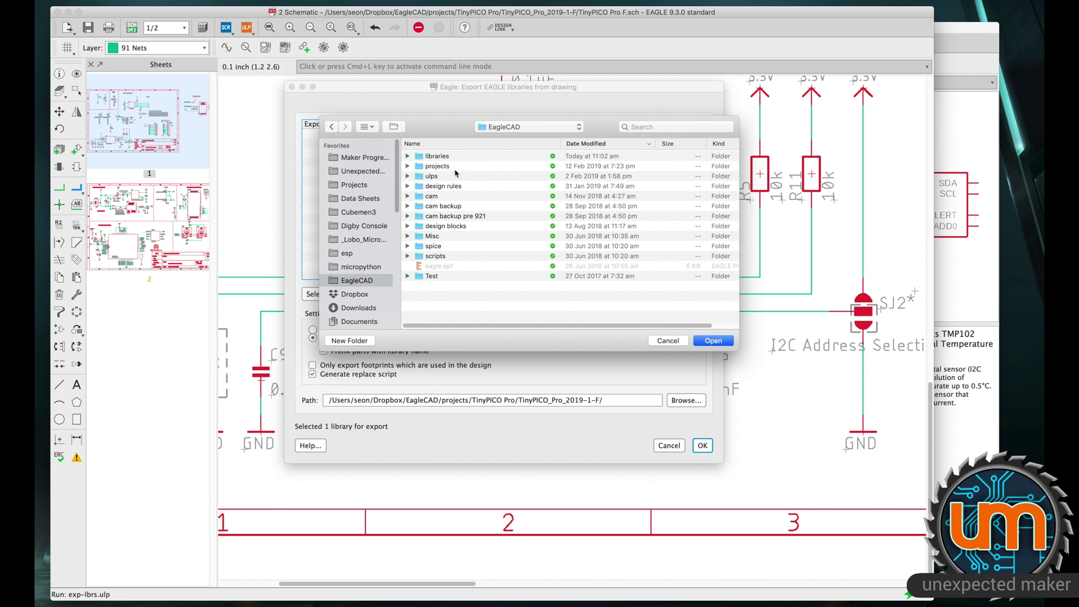
pyautogui.click(443, 159)
pyautogui.doubleClick(443, 159)
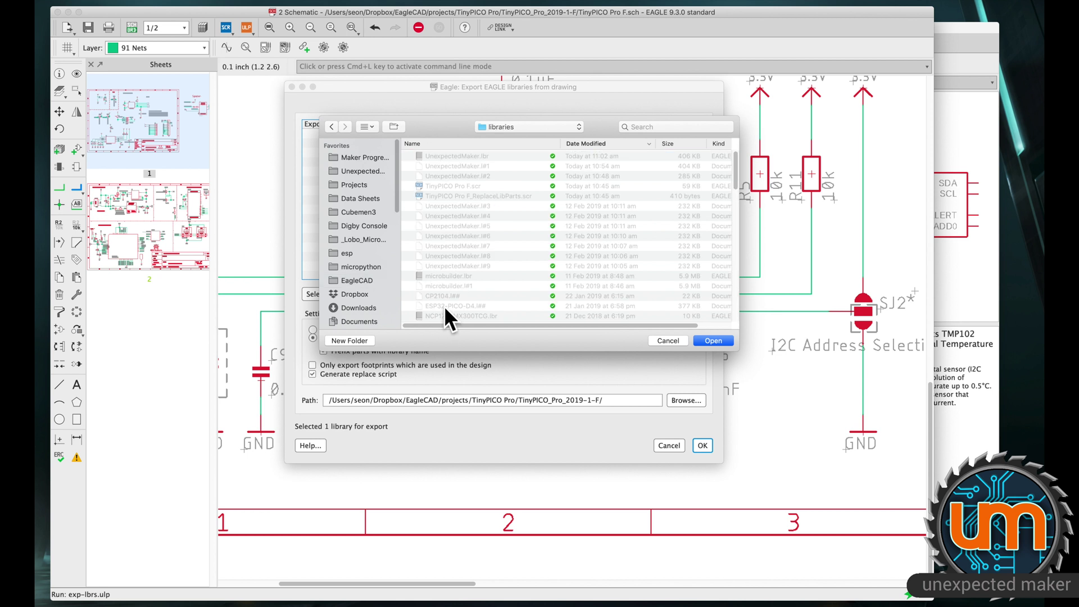
pyautogui.click(713, 341)
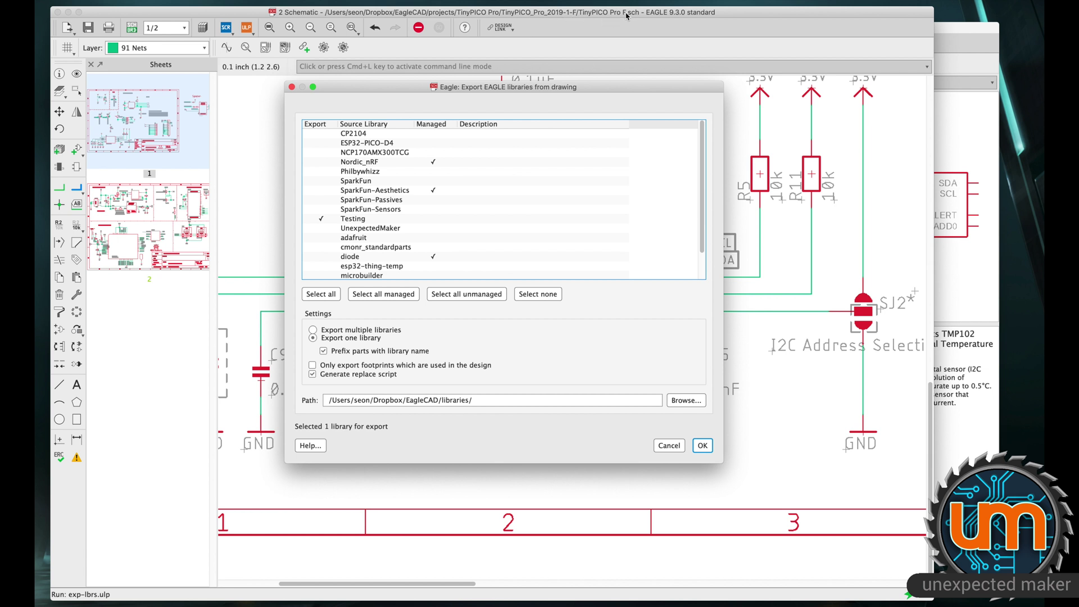
pyautogui.click(702, 445)
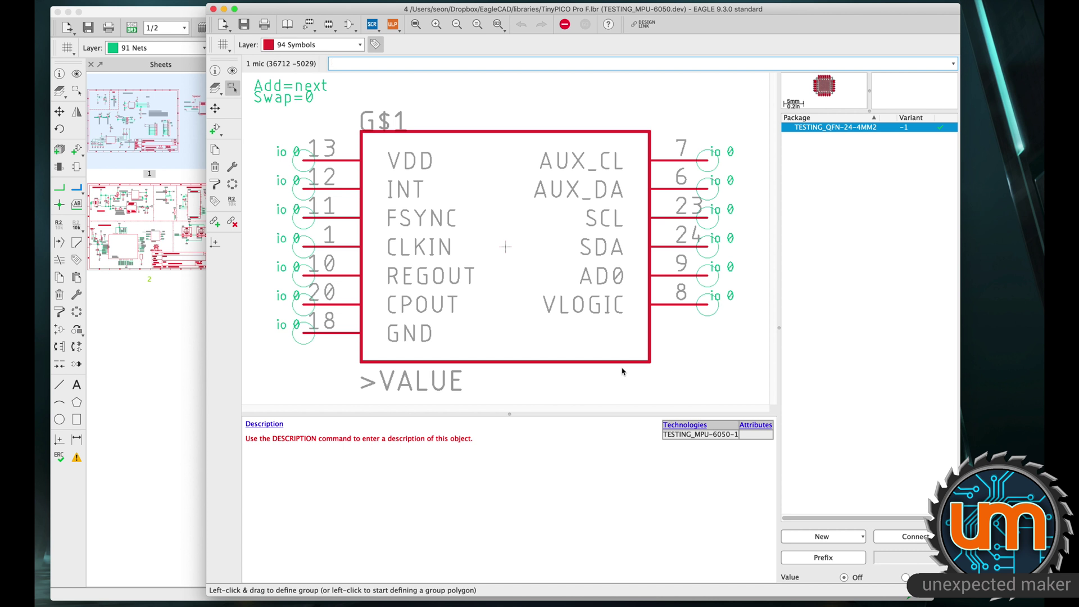
# Show the TinyPICO Pro F library's table of contents and save the library.
pyautogui.click(287, 24)
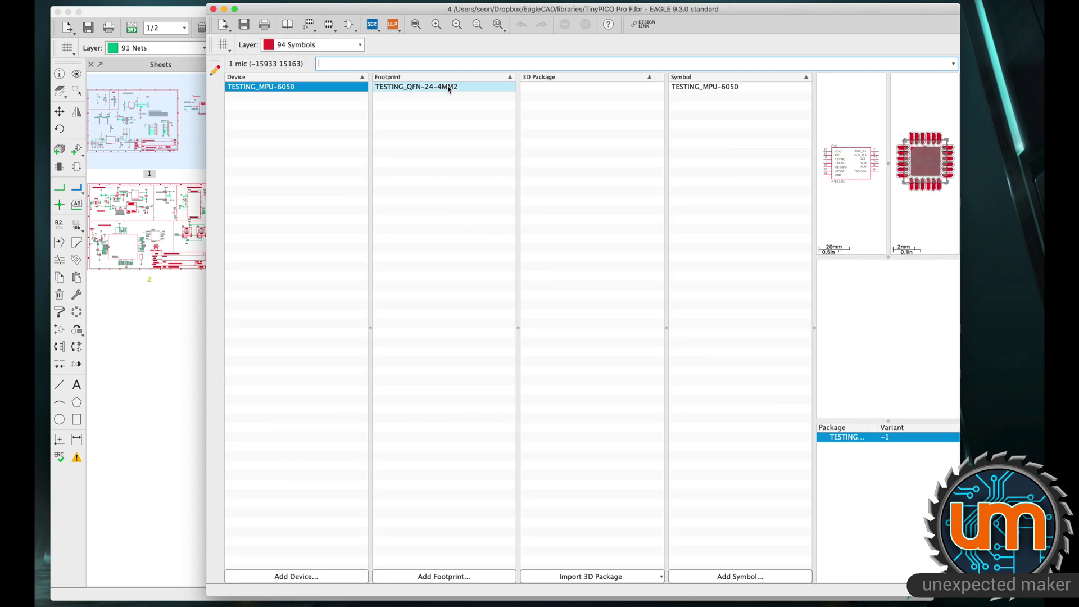
pyautogui.moveTo(500, 10); pyautogui.dragTo(488, 13)
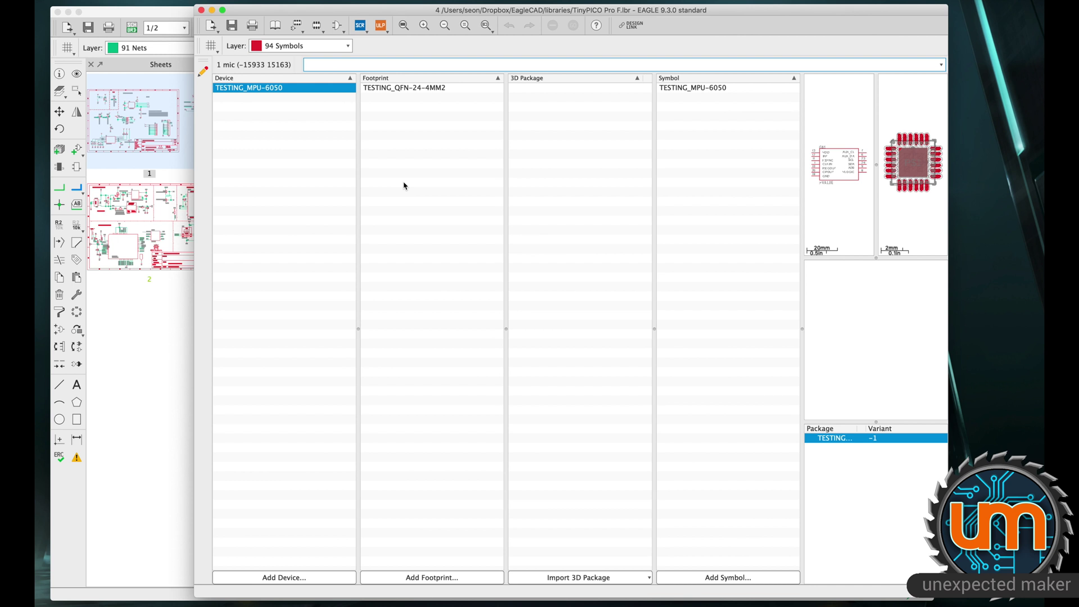
pyautogui.click(231, 25)
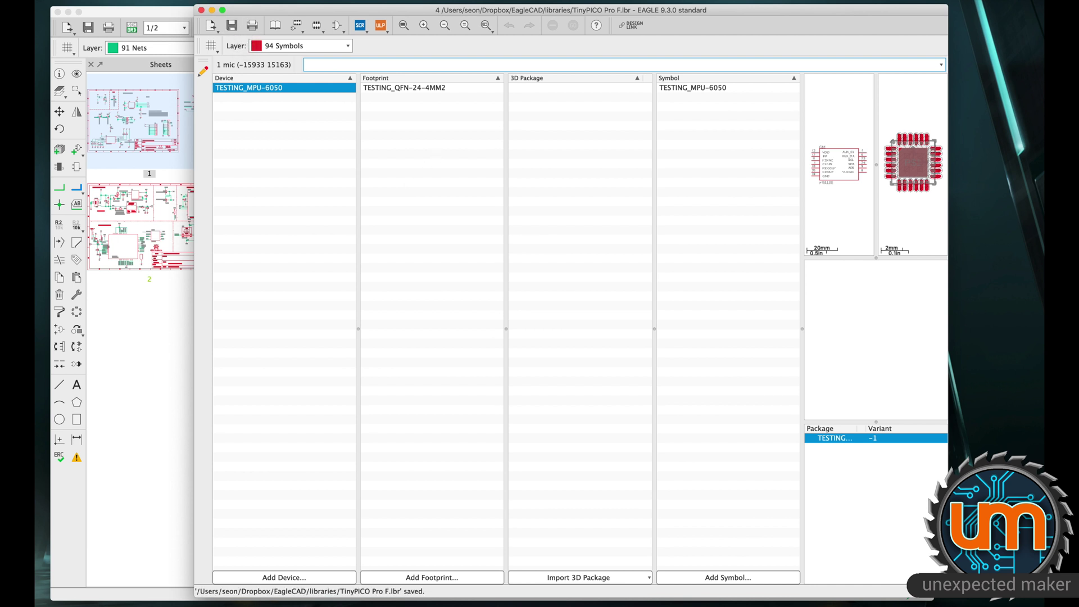
# Close the TinyPICO Pro F editor and reopen UnexpectedMaker.lbr from Libraries > libraries.
pyautogui.click(202, 10)
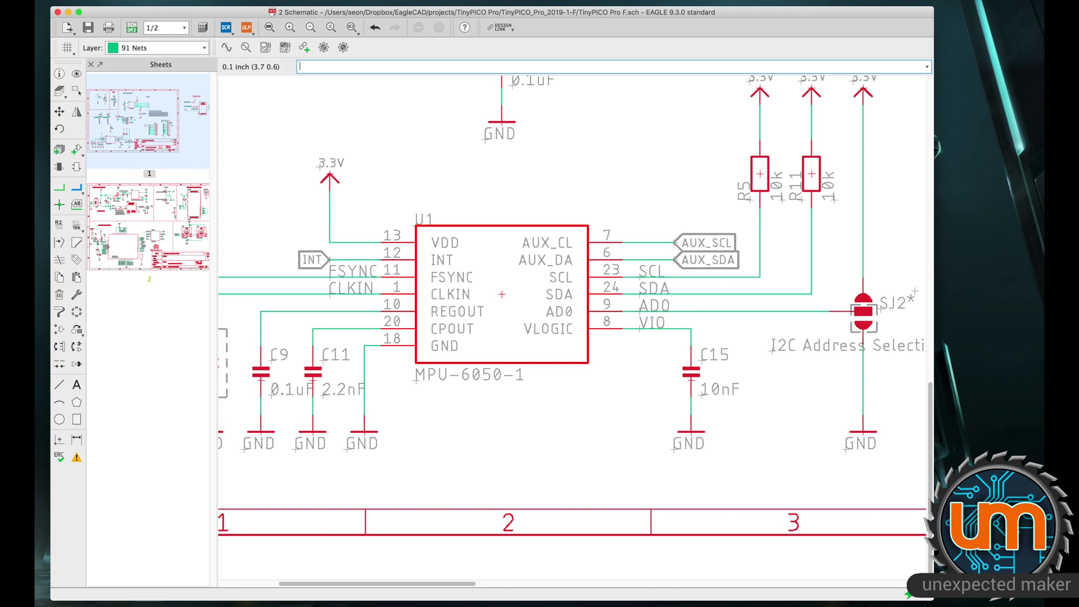
pyautogui.click(297, 8)
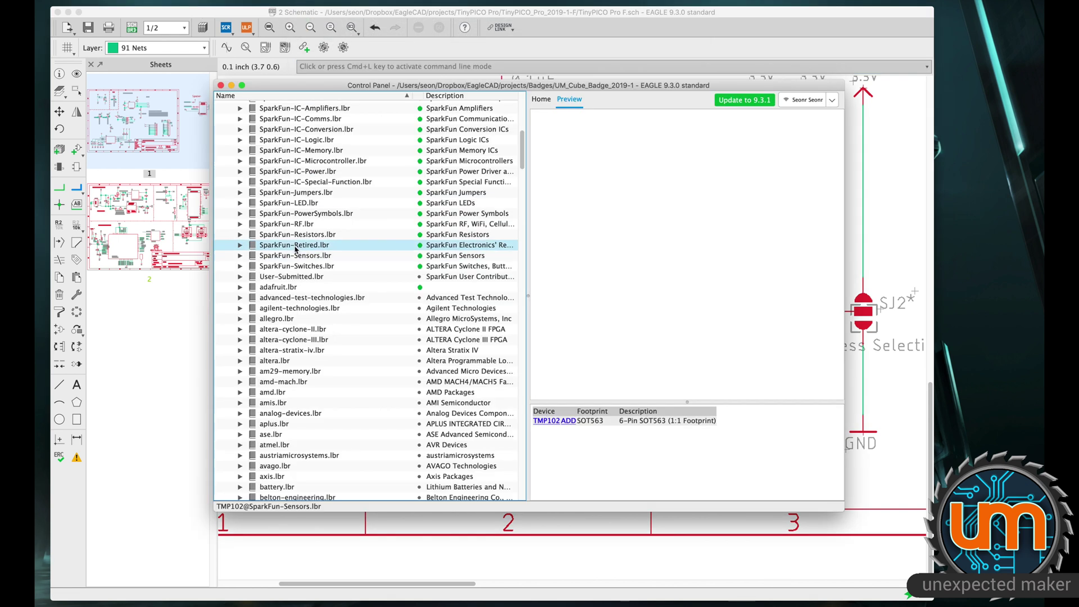
pyautogui.scroll(15, 295, 248)
pyautogui.click(236, 134)
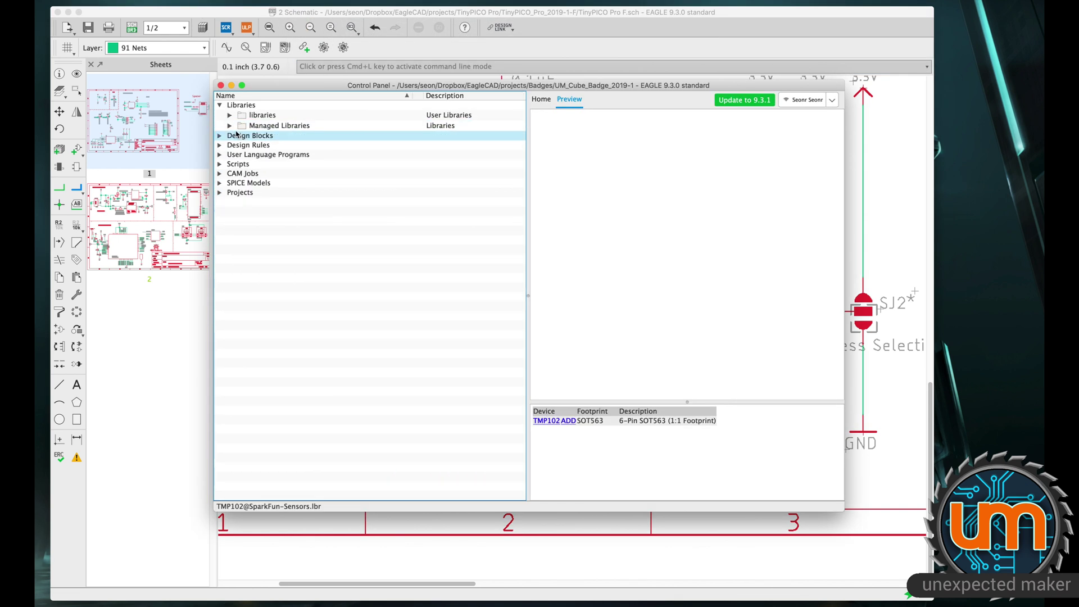
pyautogui.click(230, 115)
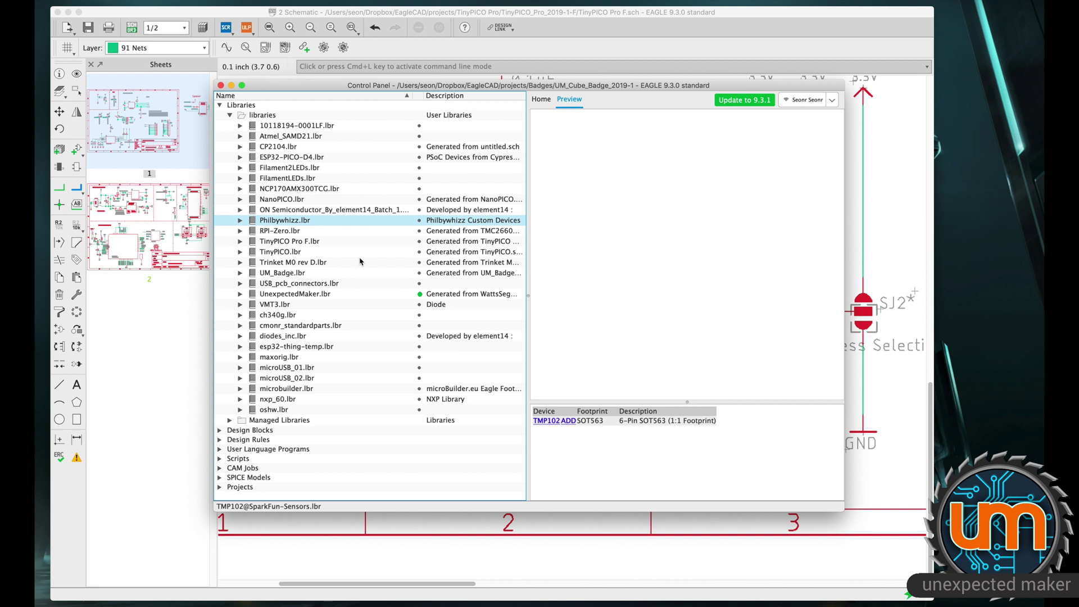
pyautogui.click(306, 295)
pyautogui.rightClick(306, 295)
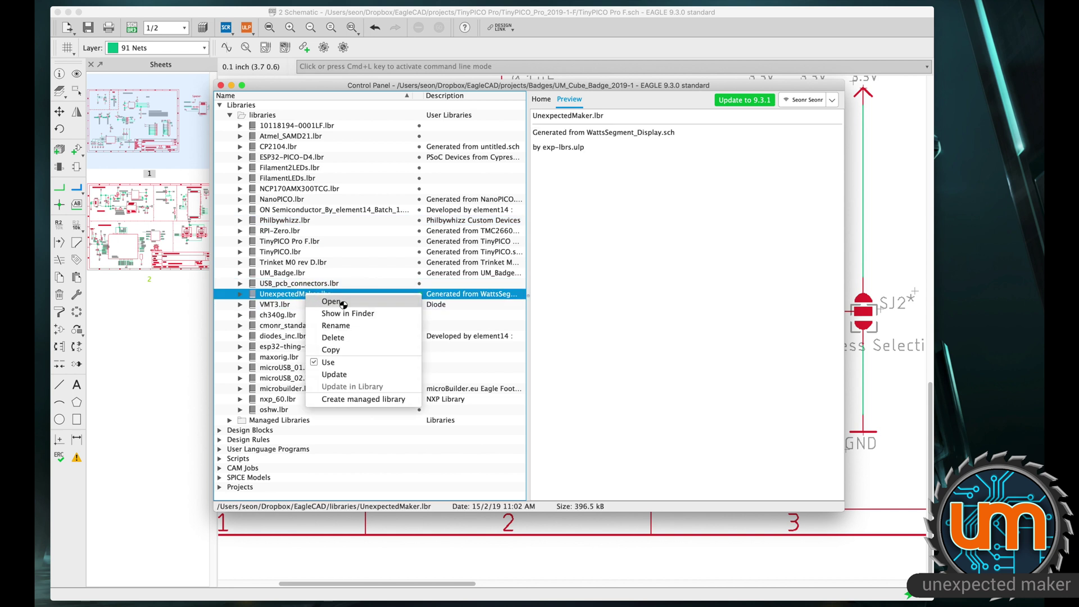
pyautogui.click(343, 304)
pyautogui.moveTo(303, 12); pyautogui.dragTo(387, 12)
# Copy the TESTING_MPU-6050 device from TinyPICO Pro F.lbr into UnexpectedMaker.lbr.
pyautogui.click(267, 180)
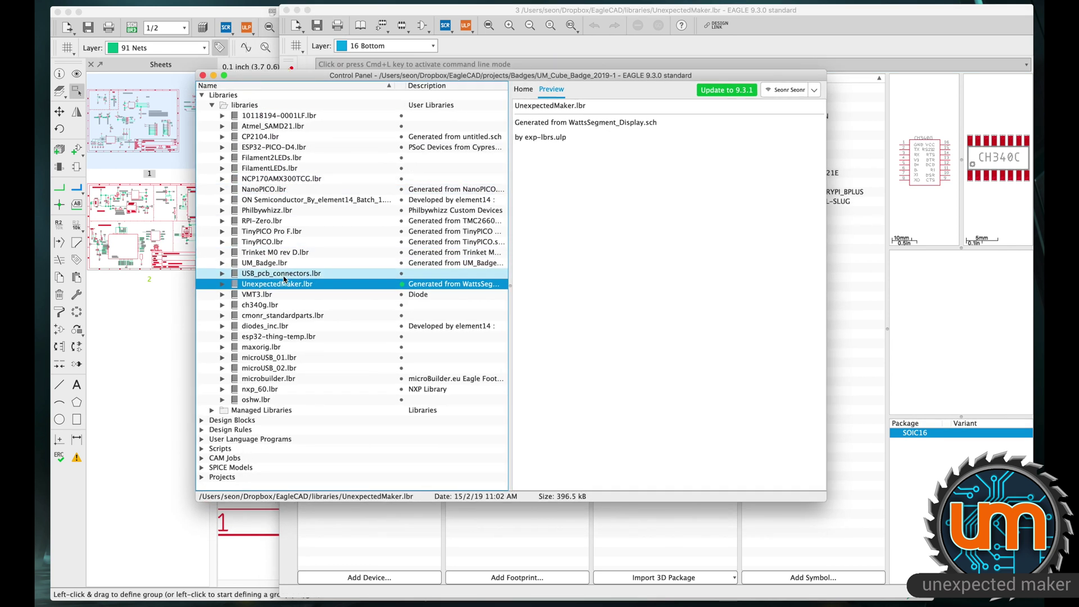
pyautogui.click(222, 231)
pyautogui.click(265, 242)
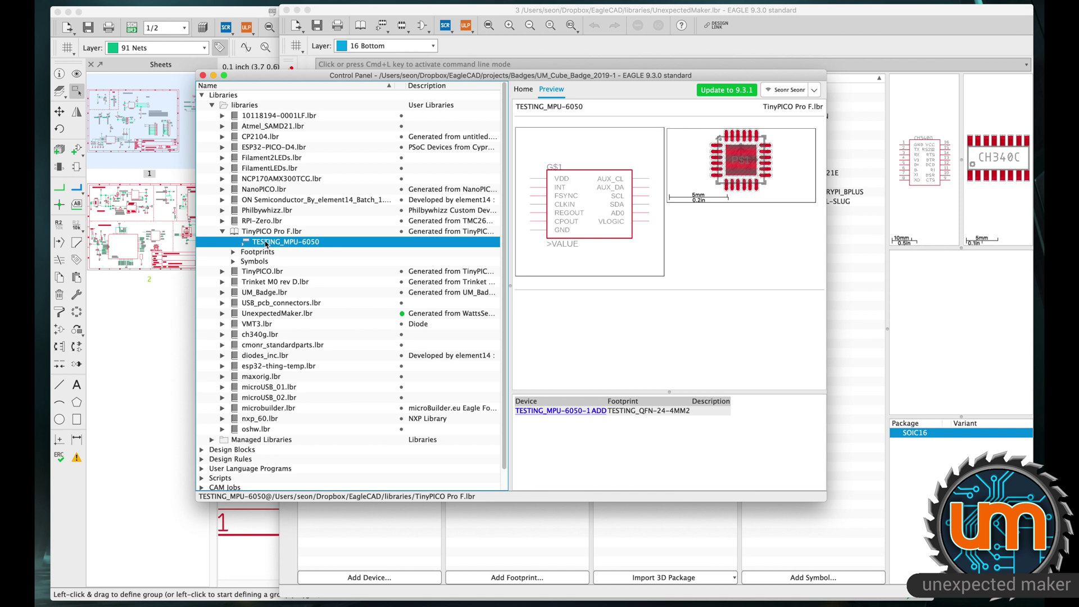
pyautogui.rightClick(297, 246)
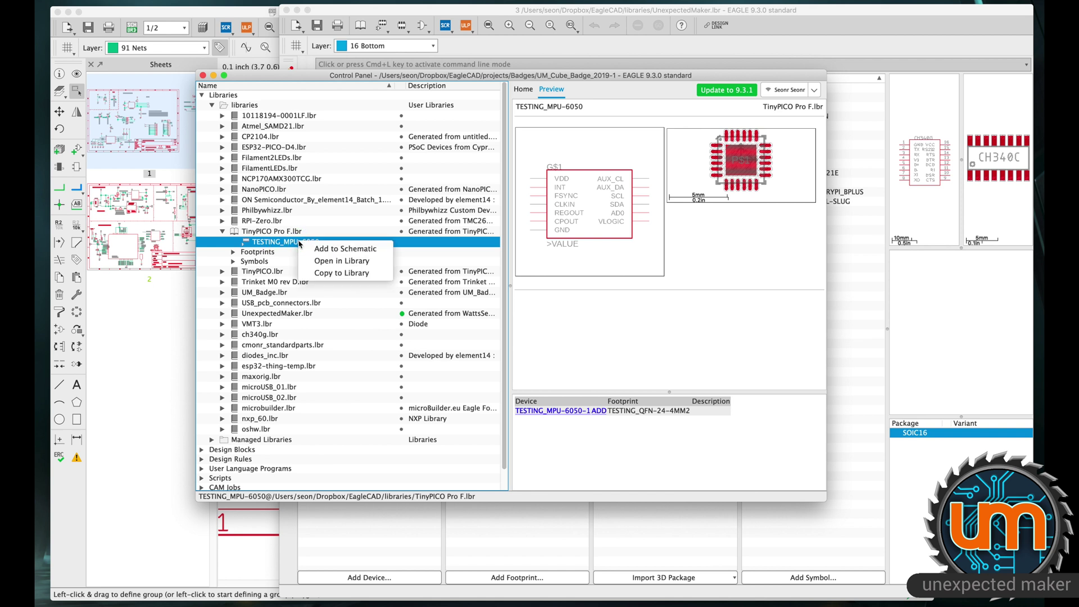
pyautogui.click(322, 273)
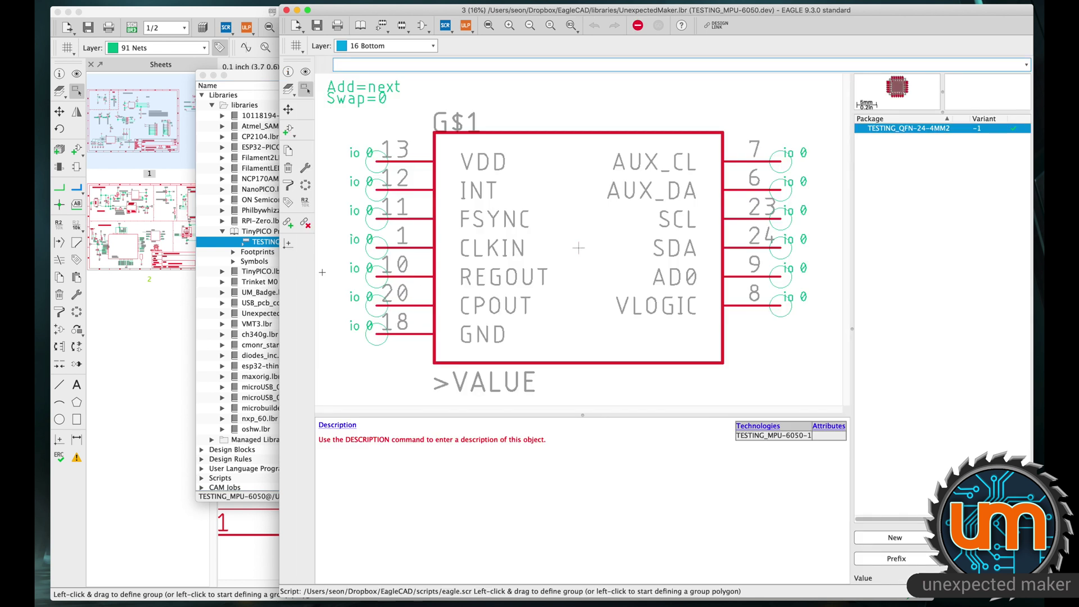
# Check TESTING_MPU-6050 in the table of contents, save UnexpectedMaker.lbr, and return to the Control Panel.
pyautogui.click(359, 27)
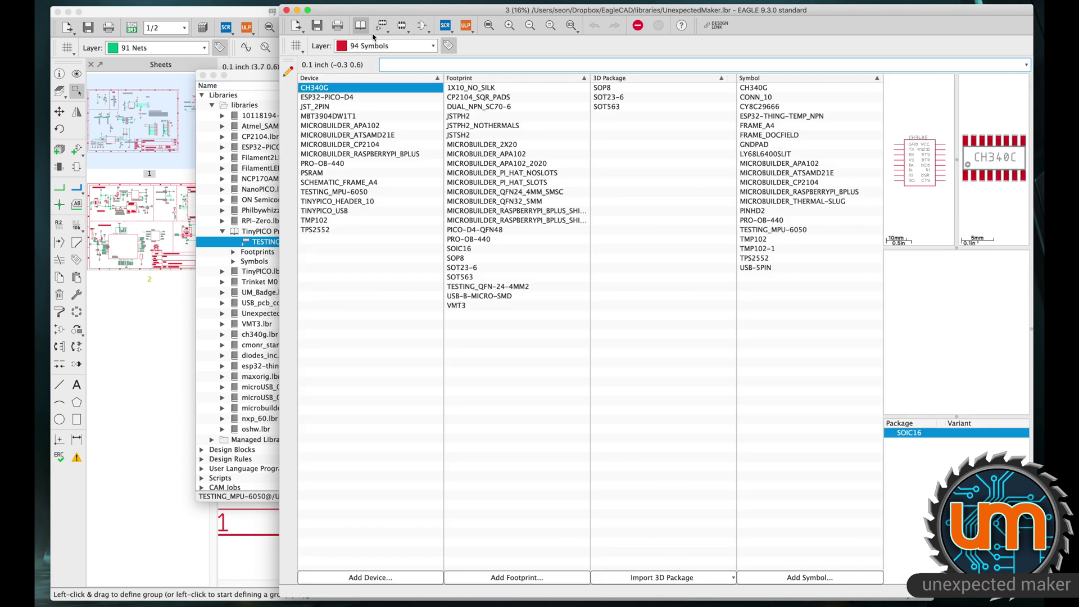
pyautogui.click(338, 194)
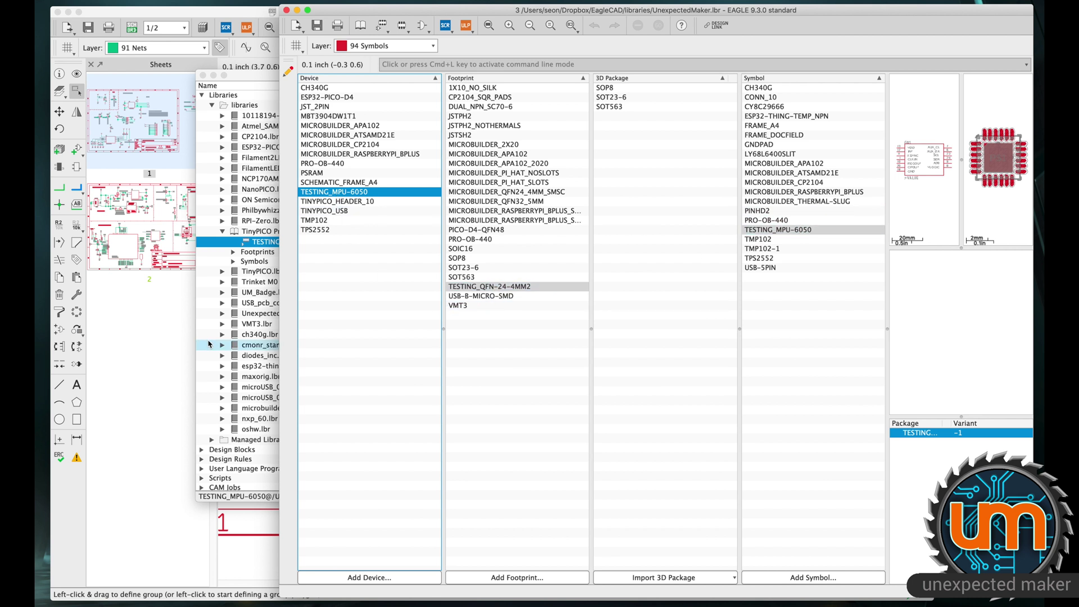
pyautogui.click(322, 33)
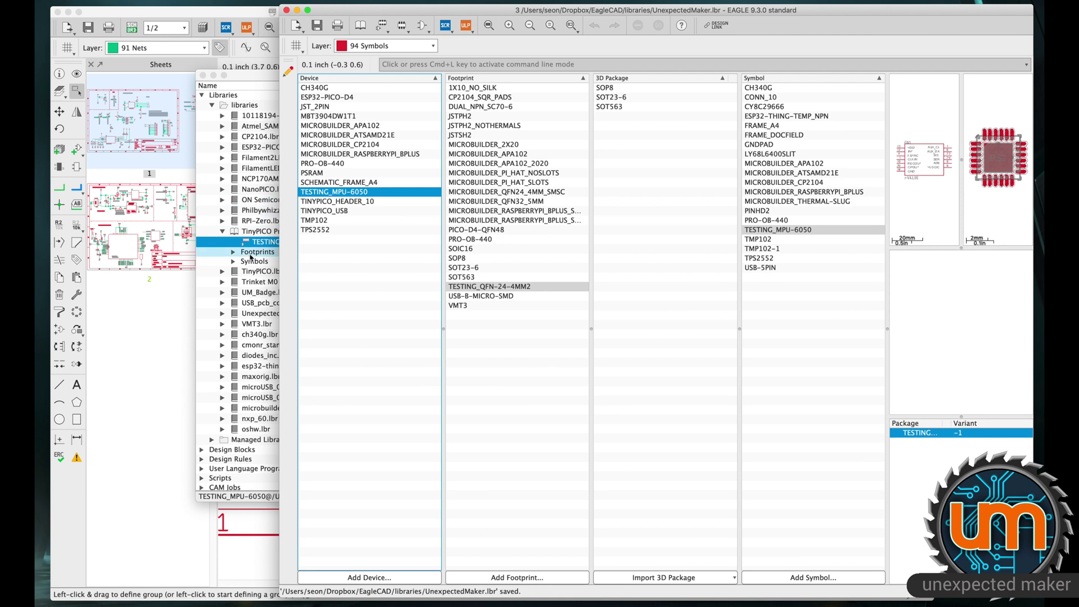
pyautogui.click(283, 232)
# Remove TinyPICO Pro F.lbr from the libraries folder and return to the UnexpectedMaker.lbr editor.
pyautogui.rightClick(283, 232)
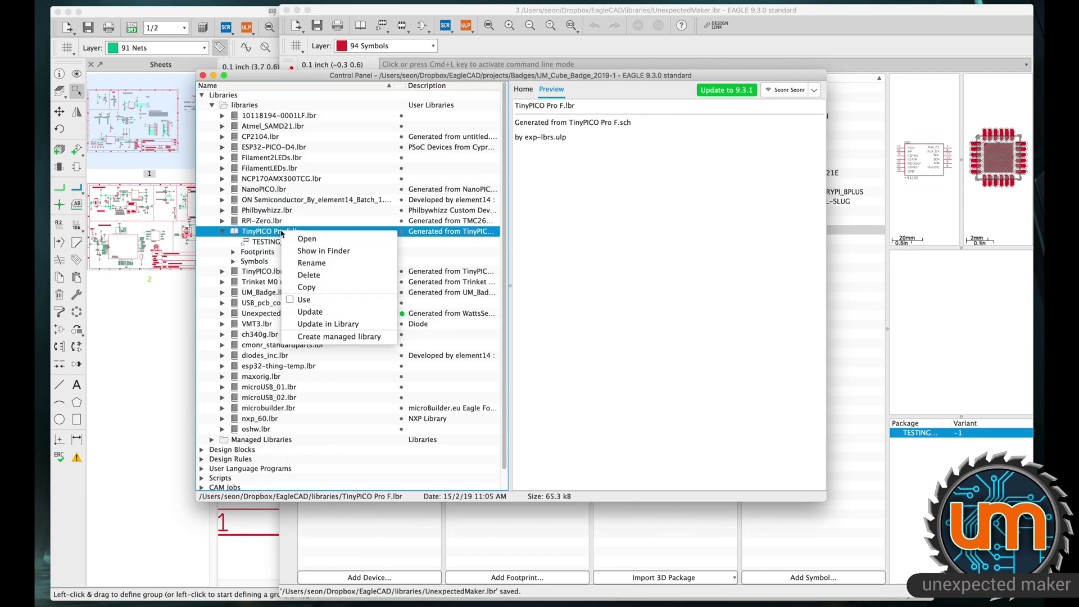
pyautogui.click(303, 277)
pyautogui.click(369, 292)
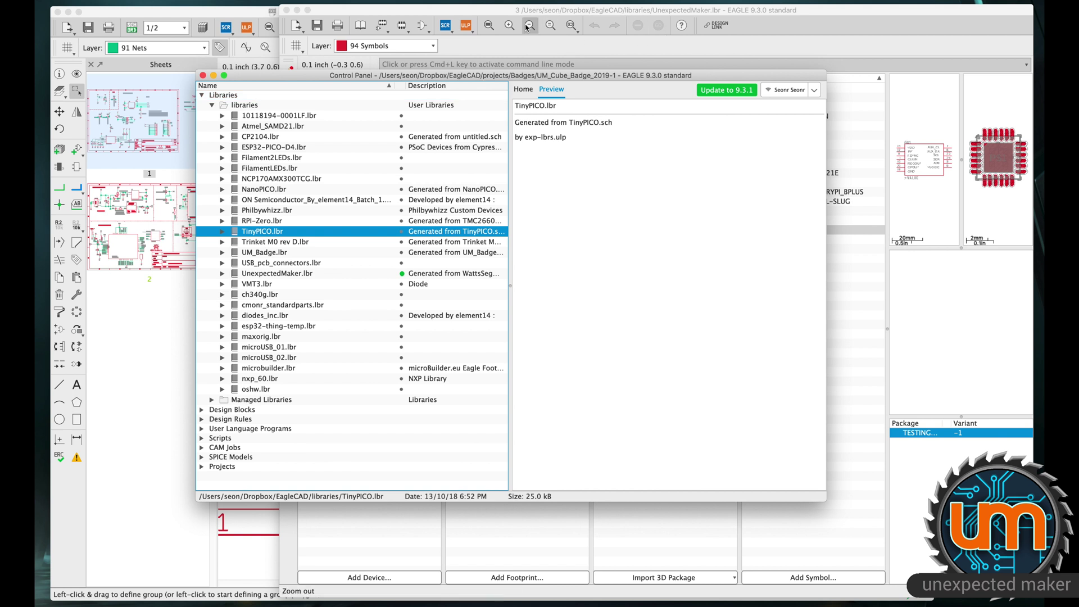
pyautogui.moveTo(501, 15); pyautogui.dragTo(424, 17)
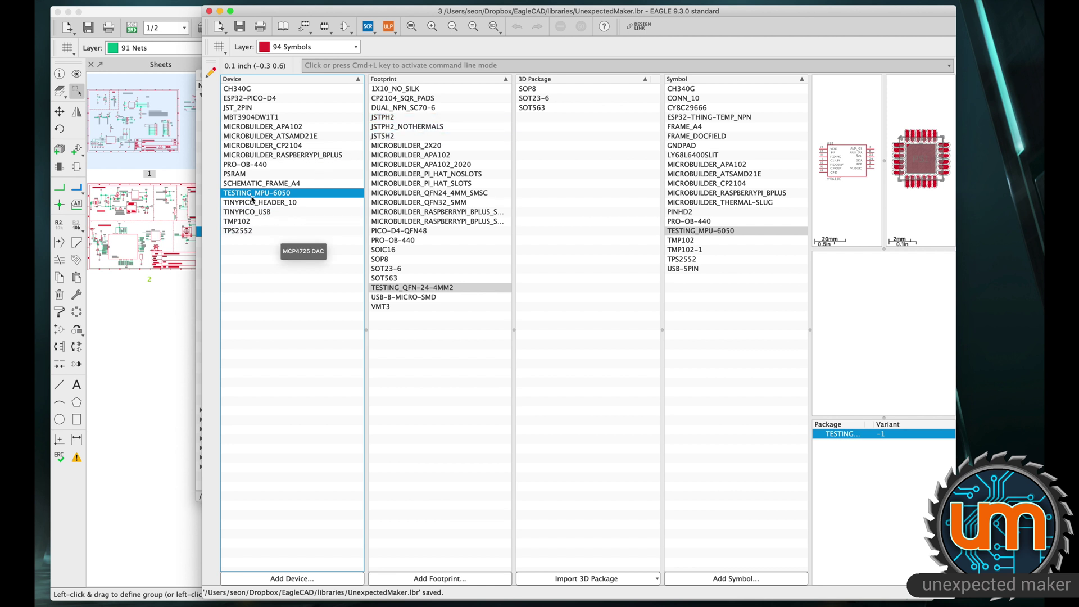
pyautogui.doubleClick(446, 288)
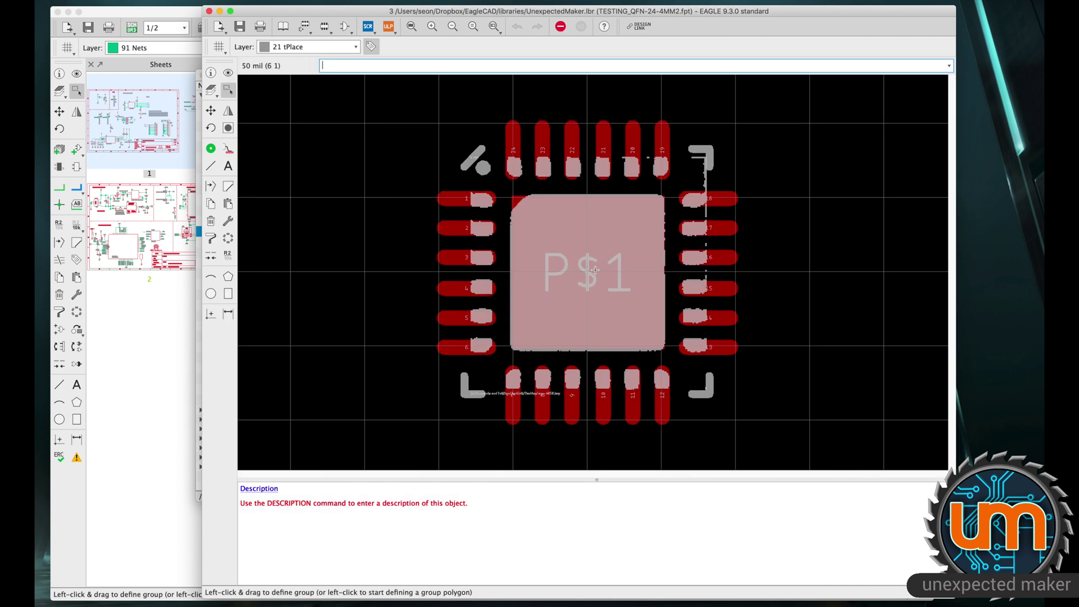
pyautogui.scroll(-1, 360, 151)
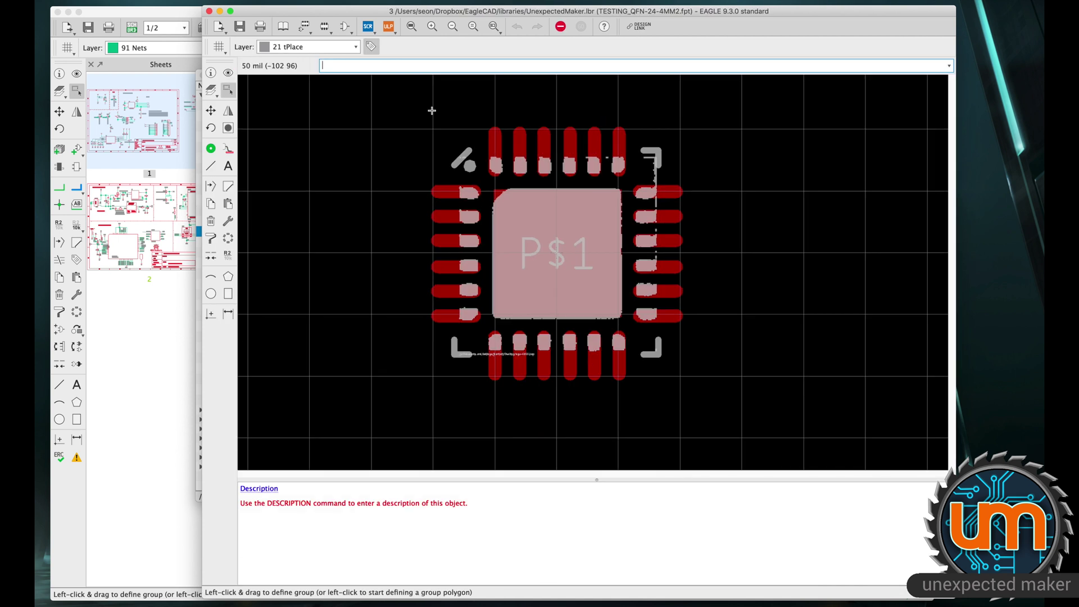
pyautogui.scroll(8, 362, 200)
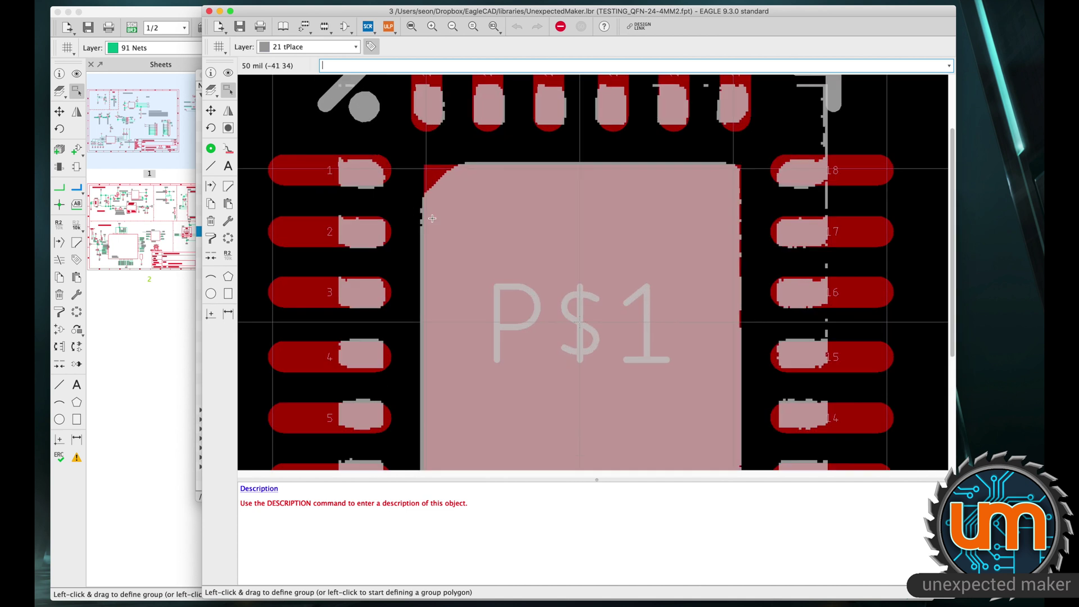
pyautogui.scroll(3, 528, 224)
pyautogui.scroll(-10, 531, 230)
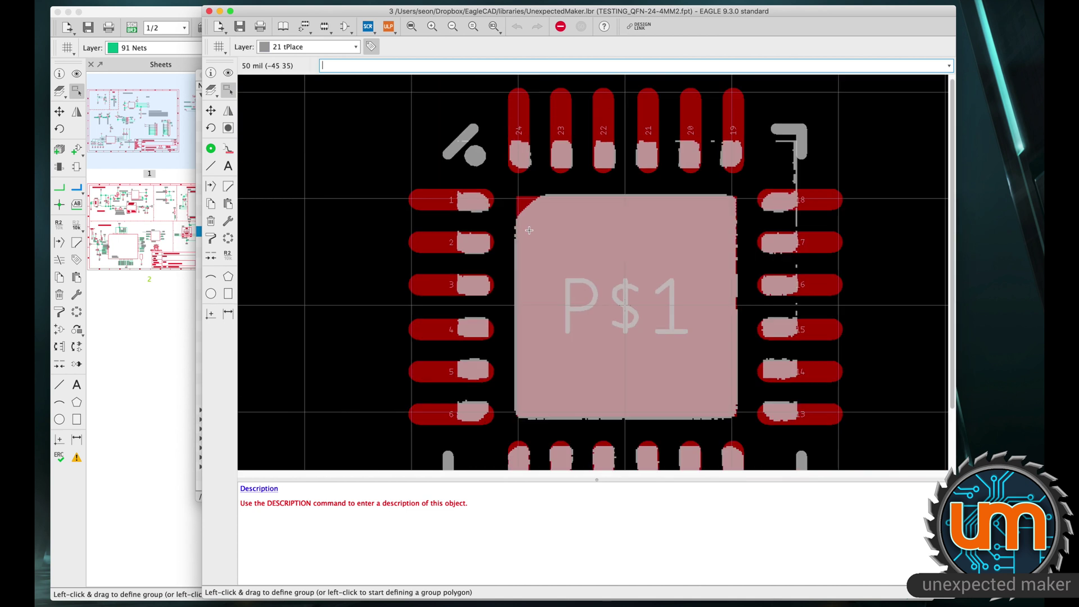
pyautogui.scroll(-2, 538, 237)
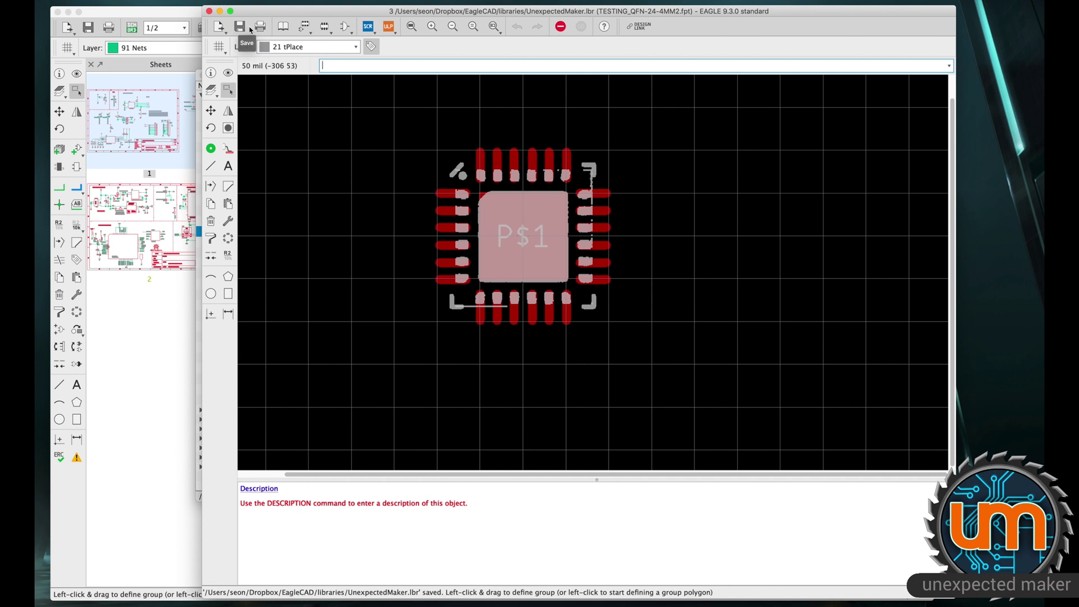
pyautogui.click(280, 27)
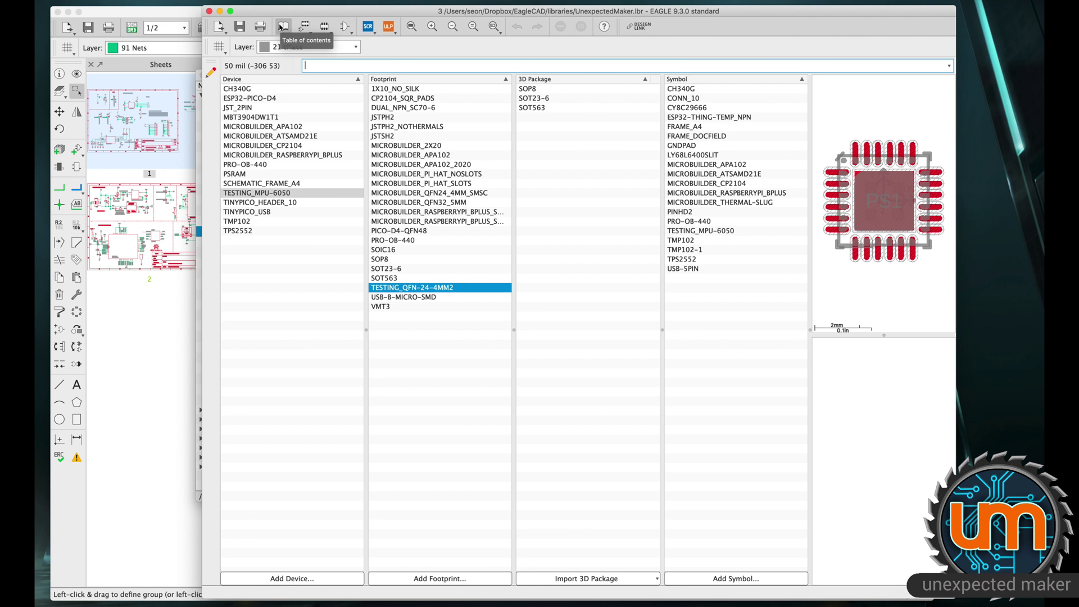